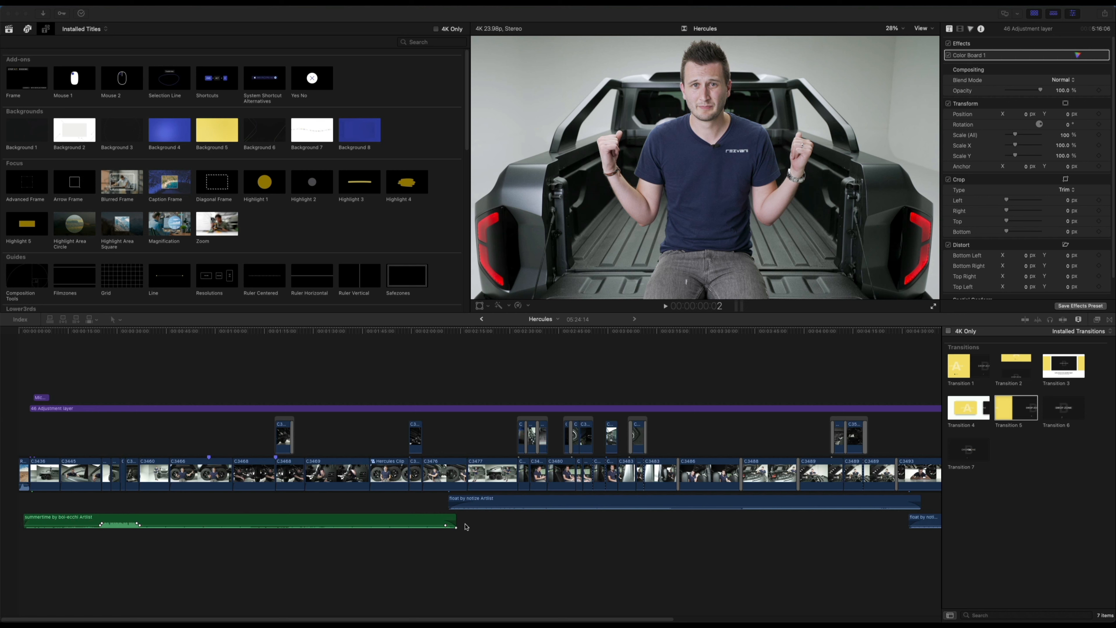
# Step: Select the three music clips below the main storyline and disable them
pyautogui.click(357, 429)
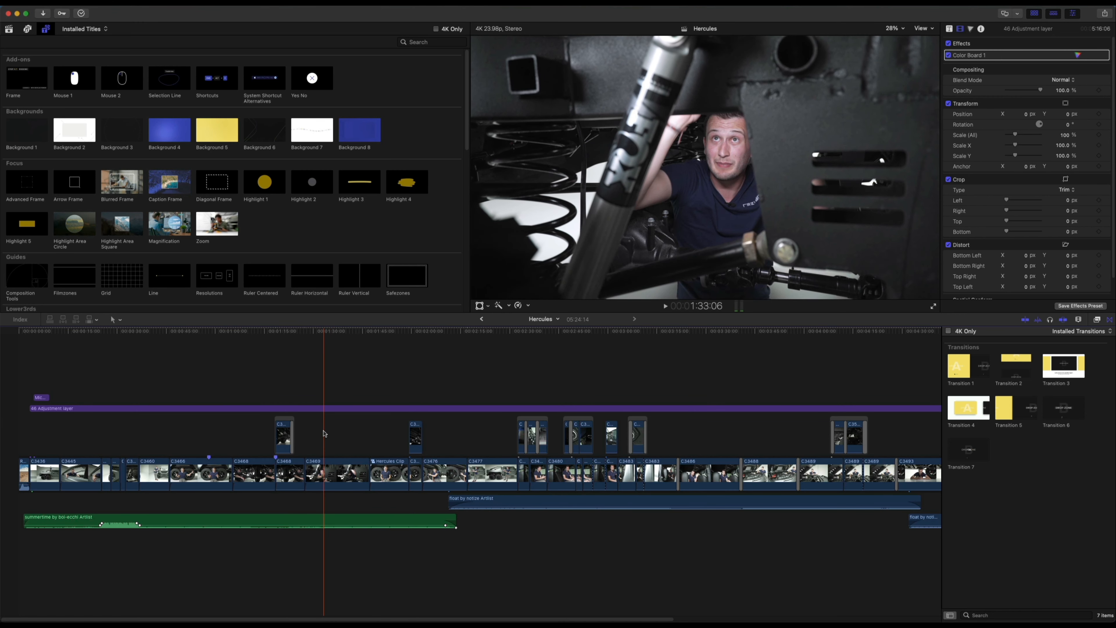
pyautogui.scroll(-3, 219, 134)
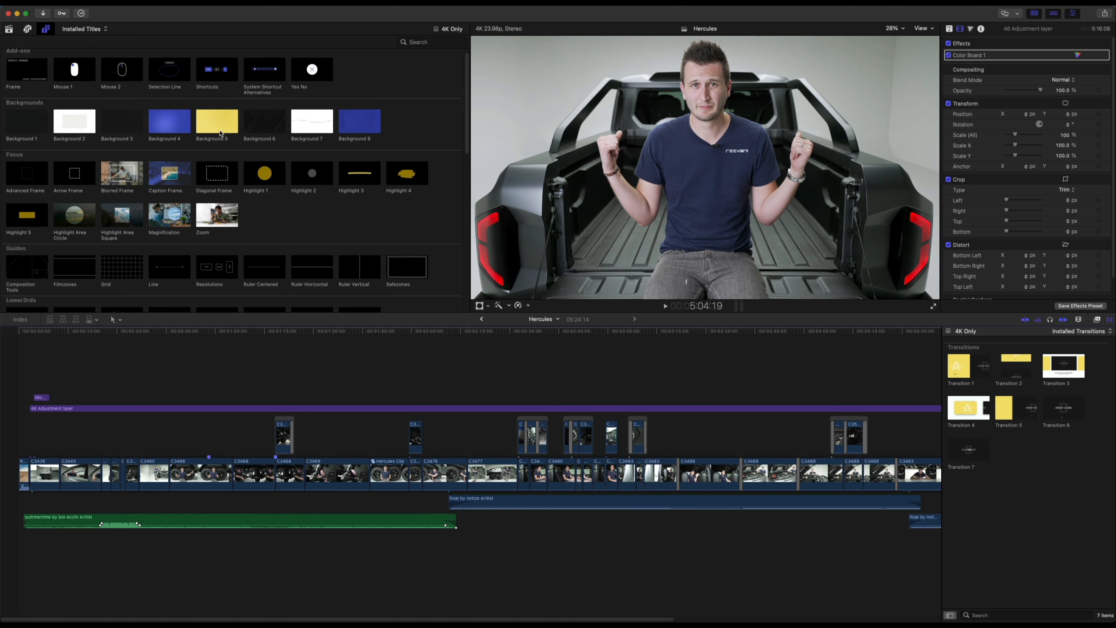
pyautogui.scroll(3, 219, 134)
pyautogui.moveTo(234, 566); pyautogui.dragTo(901, 493)
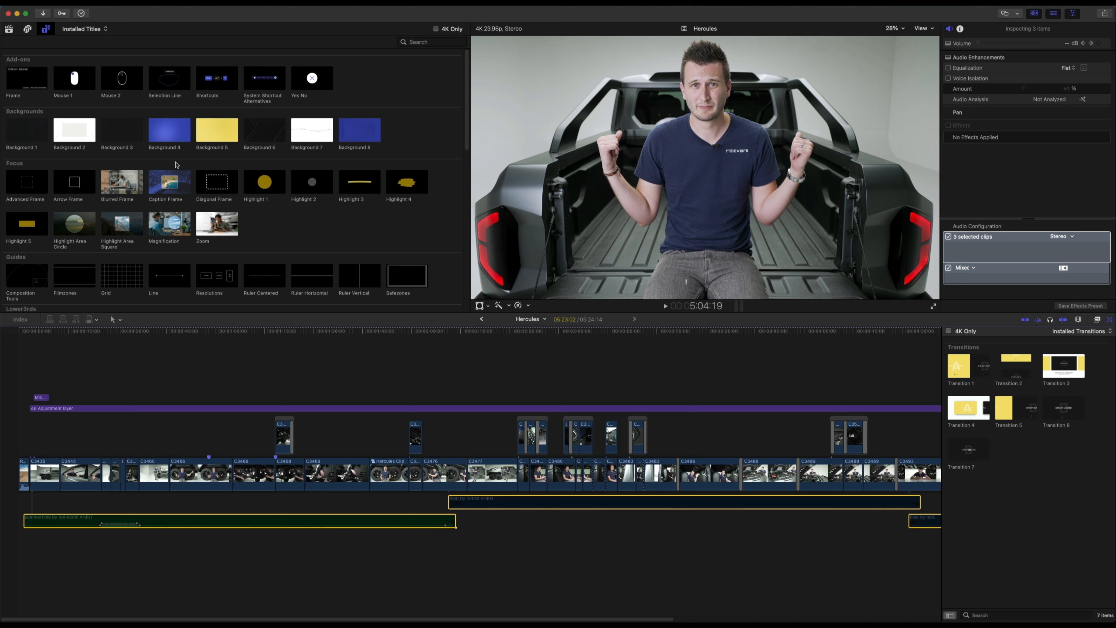
# Step: Preview titles from the Add-ons, Backgrounds and Focus categories, including Selection Line, Mouse 2, Background 4, Background 6 and Advanced Frame
pyautogui.click(168, 79)
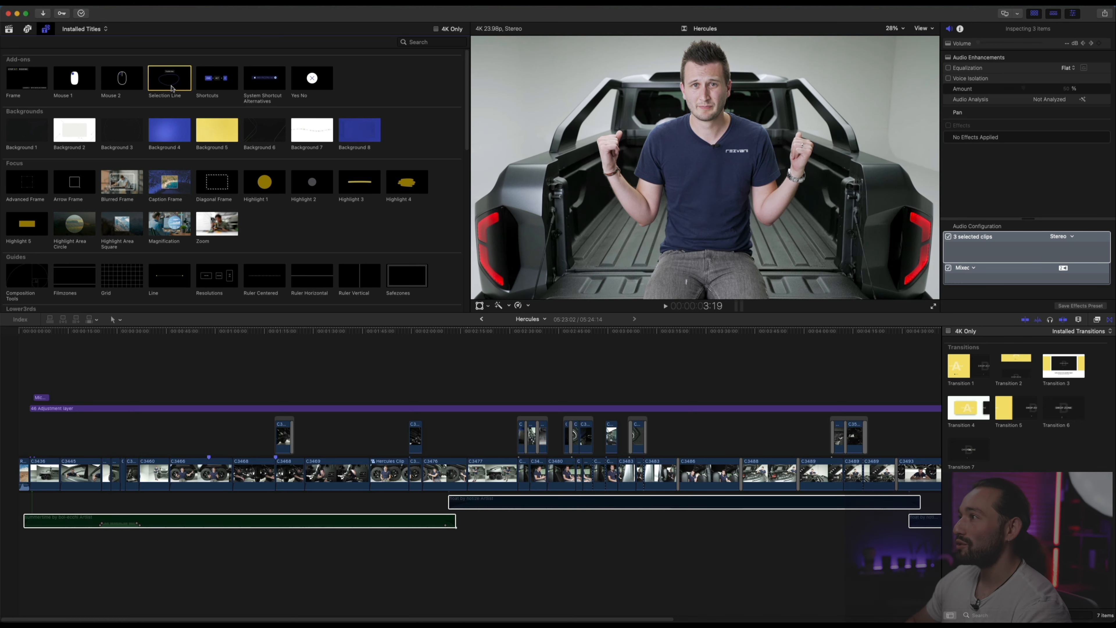
pyautogui.click(122, 86)
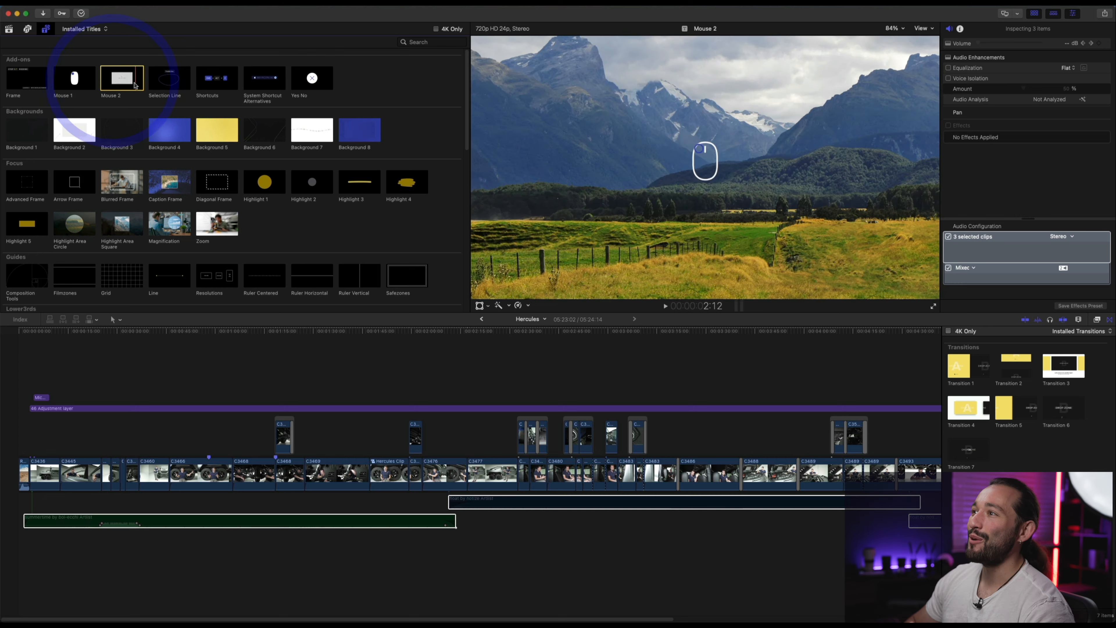
pyautogui.click(160, 136)
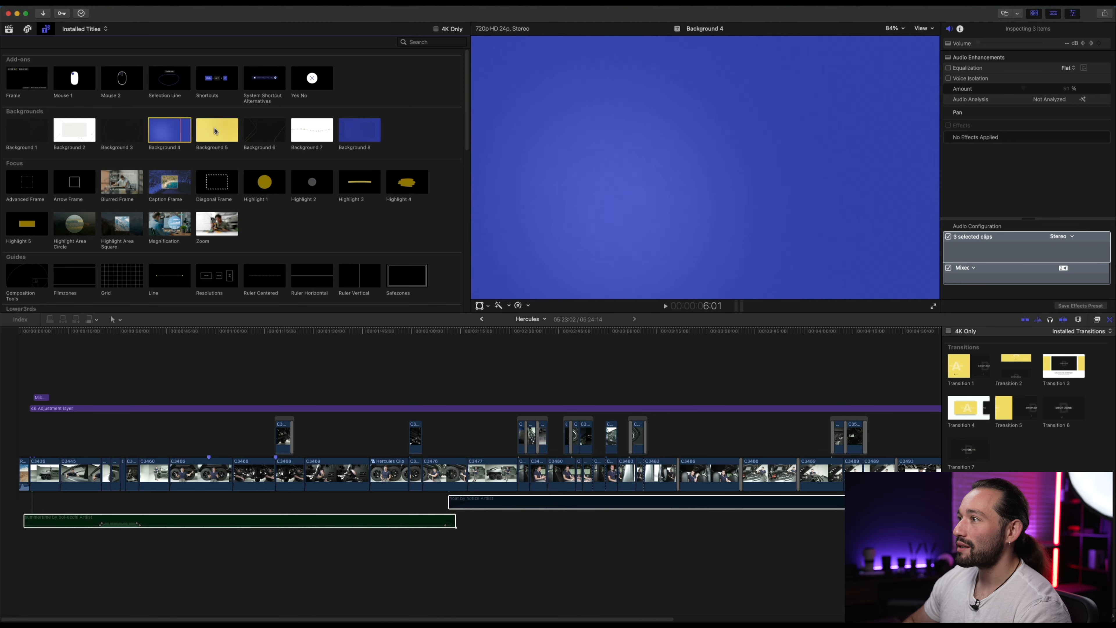
pyautogui.click(264, 137)
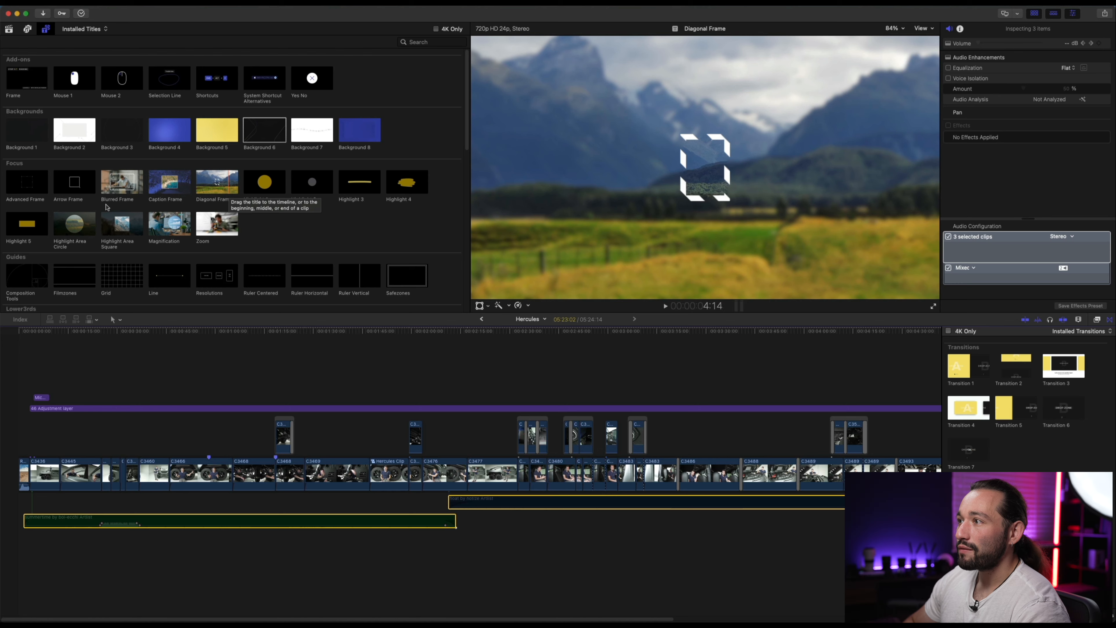
pyautogui.click(33, 183)
# Step: Place the Blurred Frame title above the adjustment layer at 3:43:18 over the engine bay shot and play it back
pyautogui.click(111, 183)
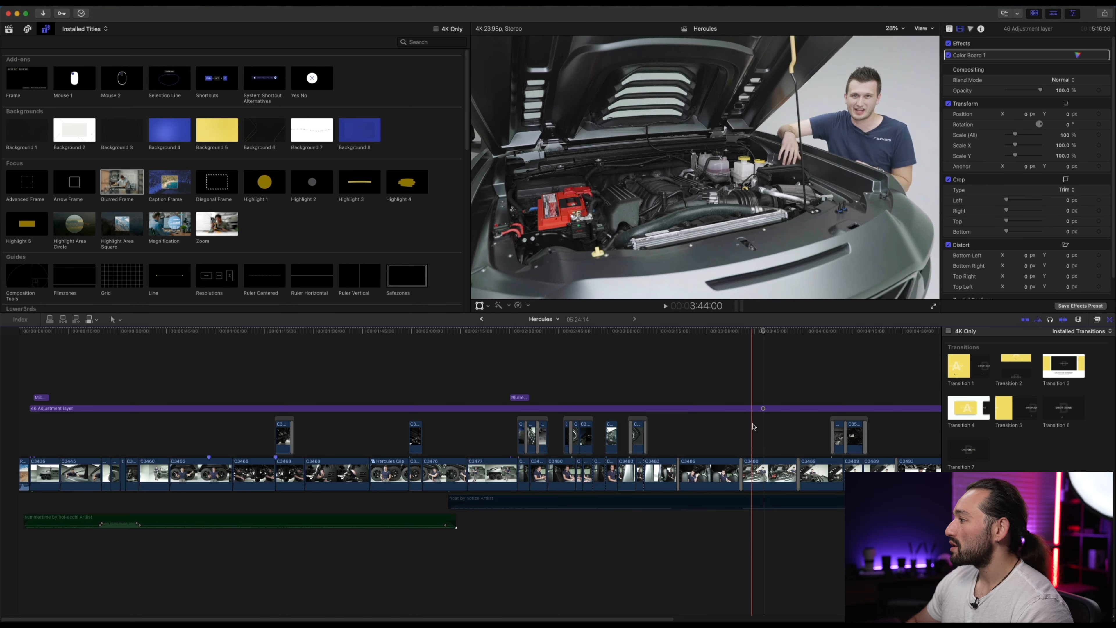
pyautogui.click(756, 473)
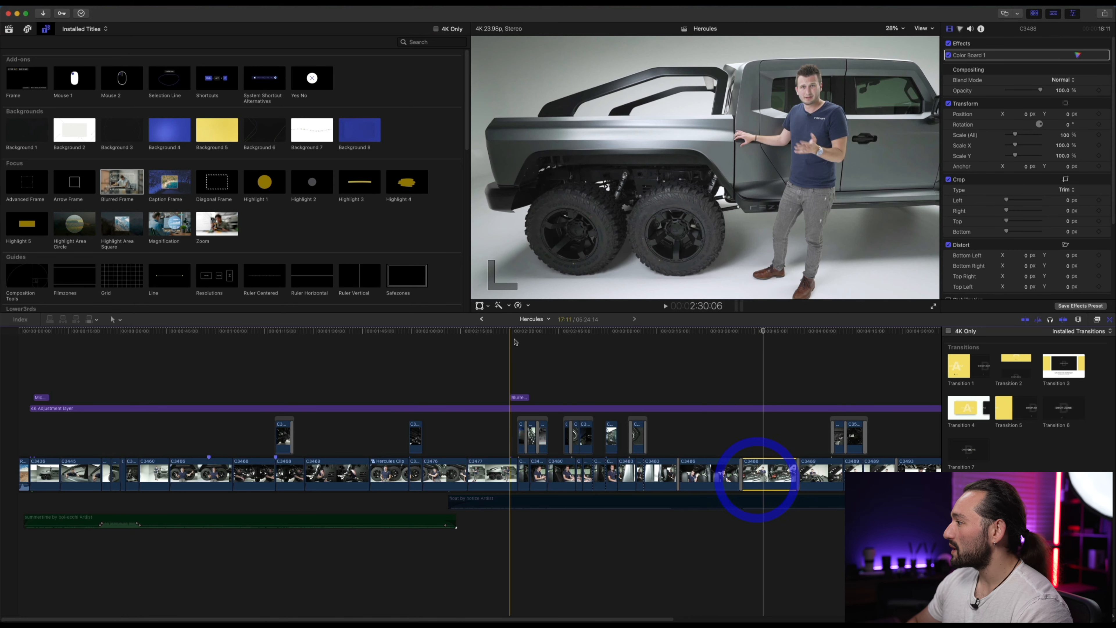
pyautogui.click(750, 387)
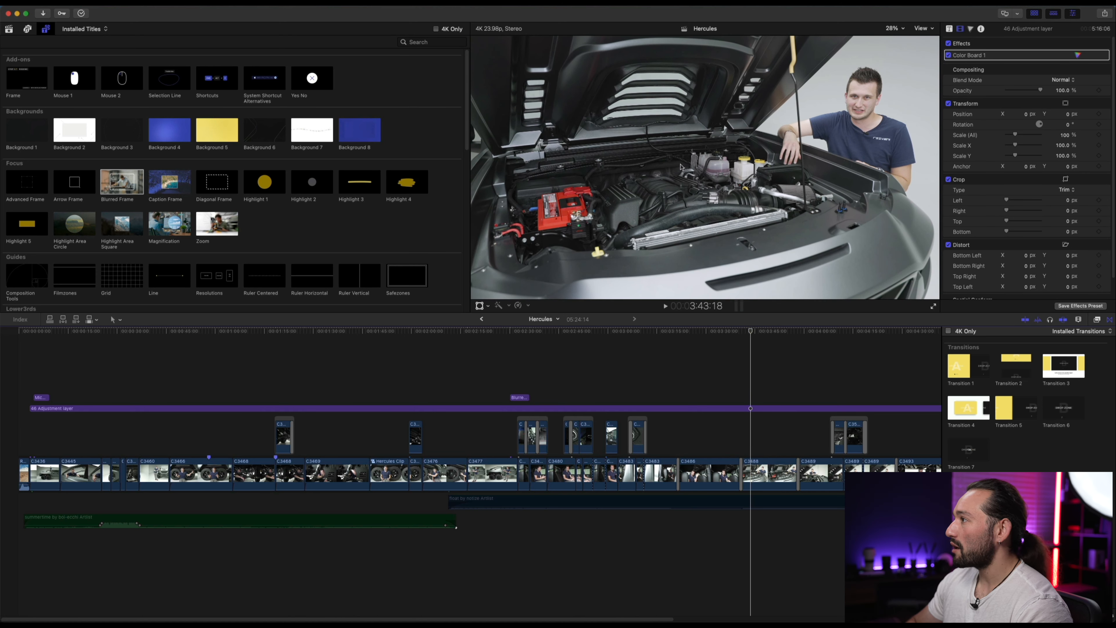
pyautogui.moveTo(518, 397); pyautogui.dragTo(753, 395)
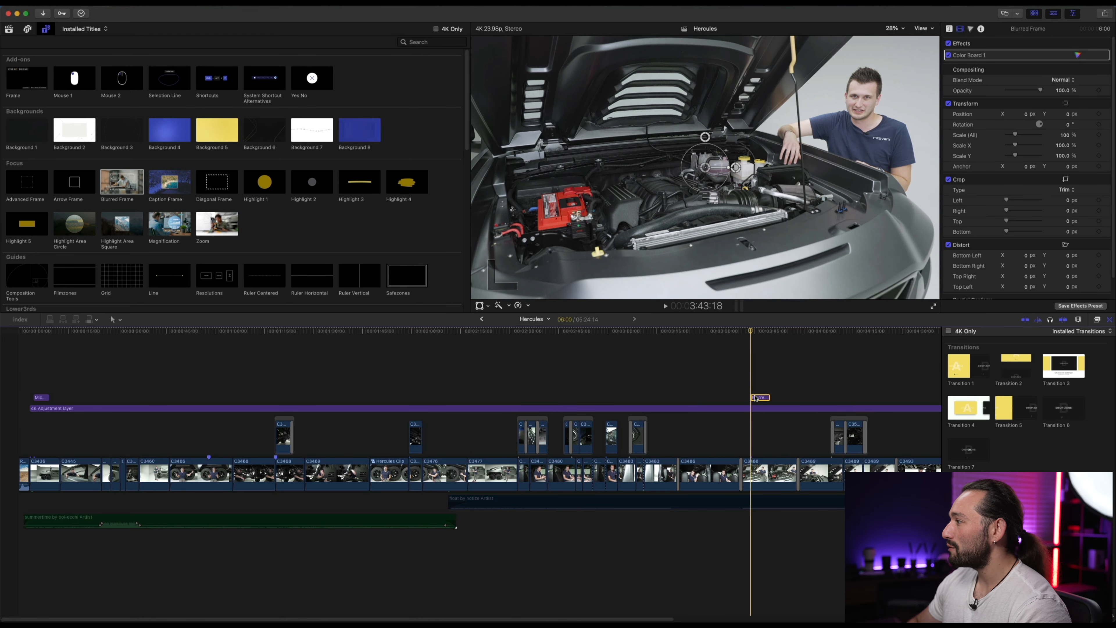
pyautogui.click(752, 395)
pyautogui.press('space')
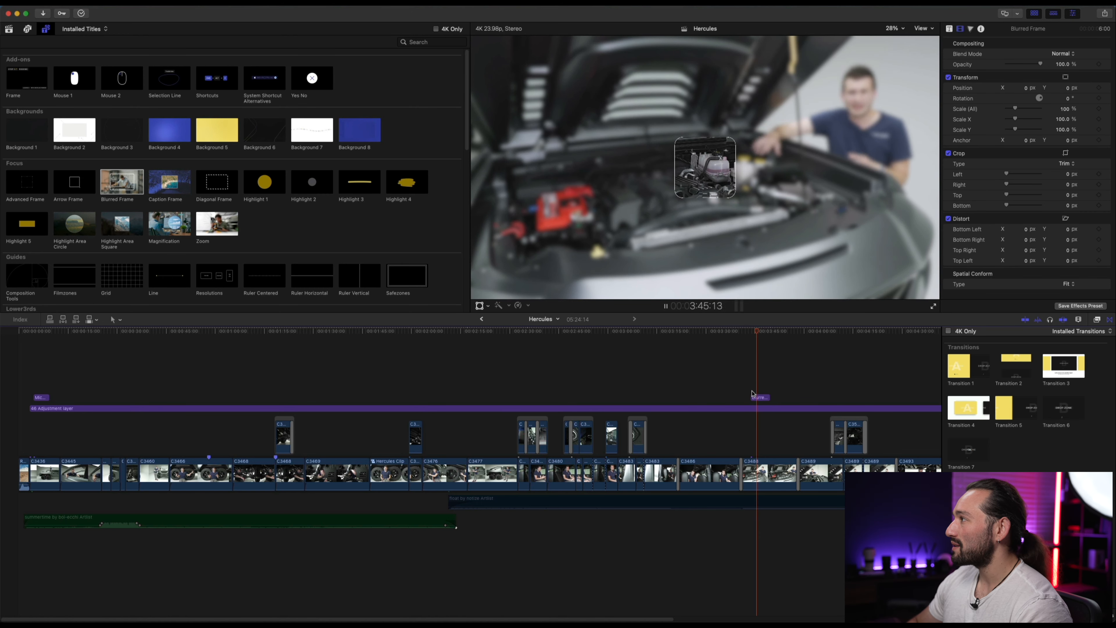
pyautogui.press('space')
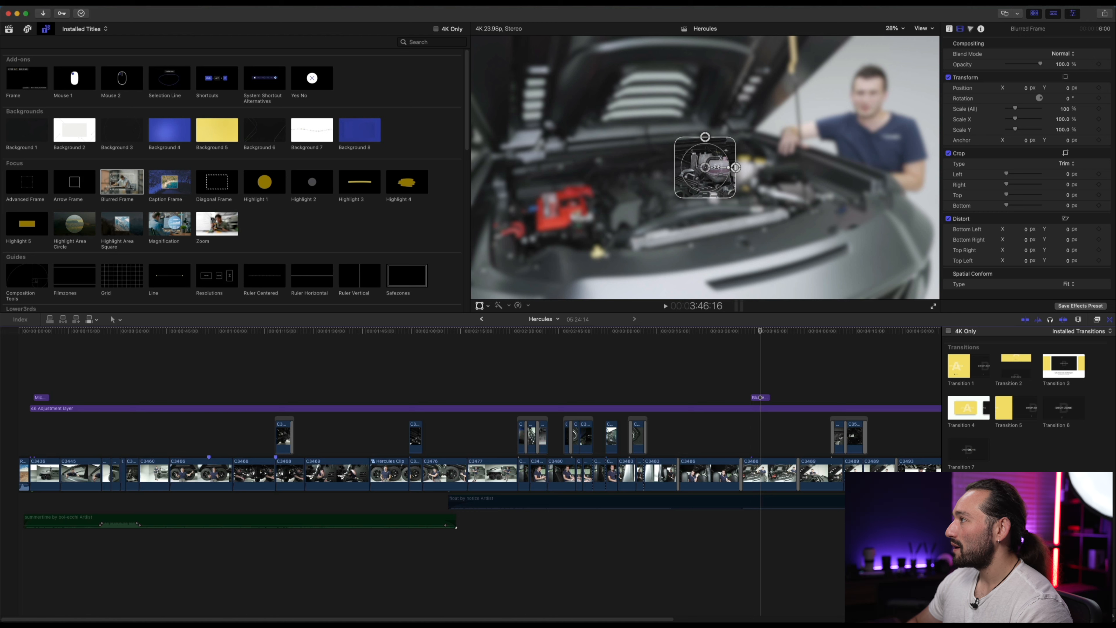
# Step: Try the blurred frame around the red battery, then move, widen and tilt it to surround the engine
pyautogui.moveTo(705, 169); pyautogui.dragTo(612, 203)
pyautogui.moveTo(565, 171); pyautogui.dragTo(565, 150)
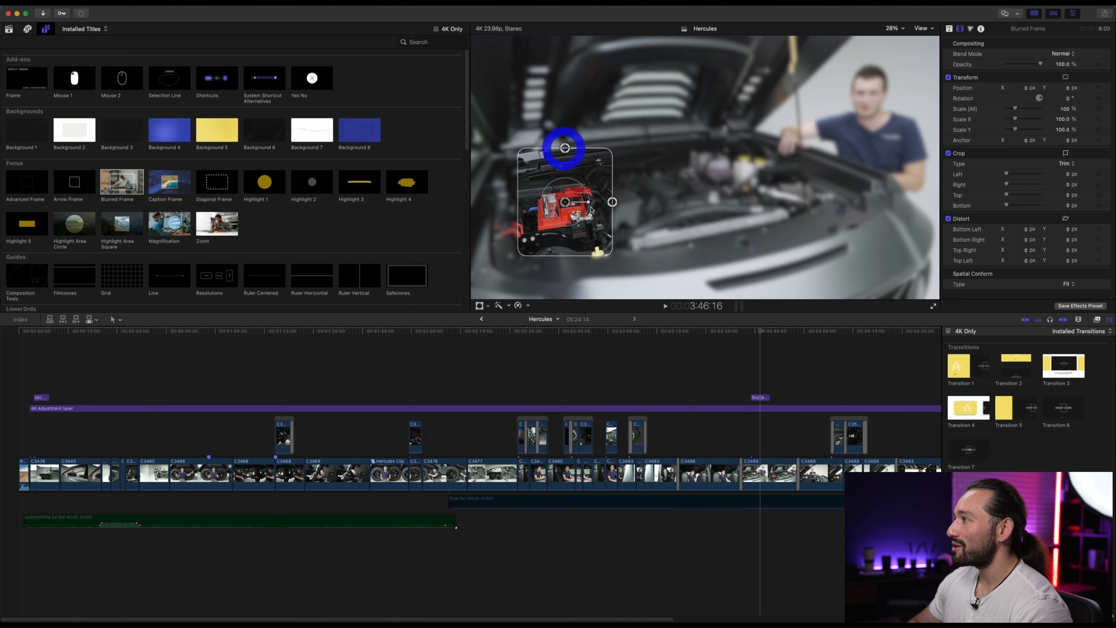
pyautogui.moveTo(572, 203); pyautogui.dragTo(730, 190)
pyautogui.moveTo(658, 137); pyautogui.dragTo(658, 151)
pyautogui.moveTo(681, 192); pyautogui.dragTo(681, 186)
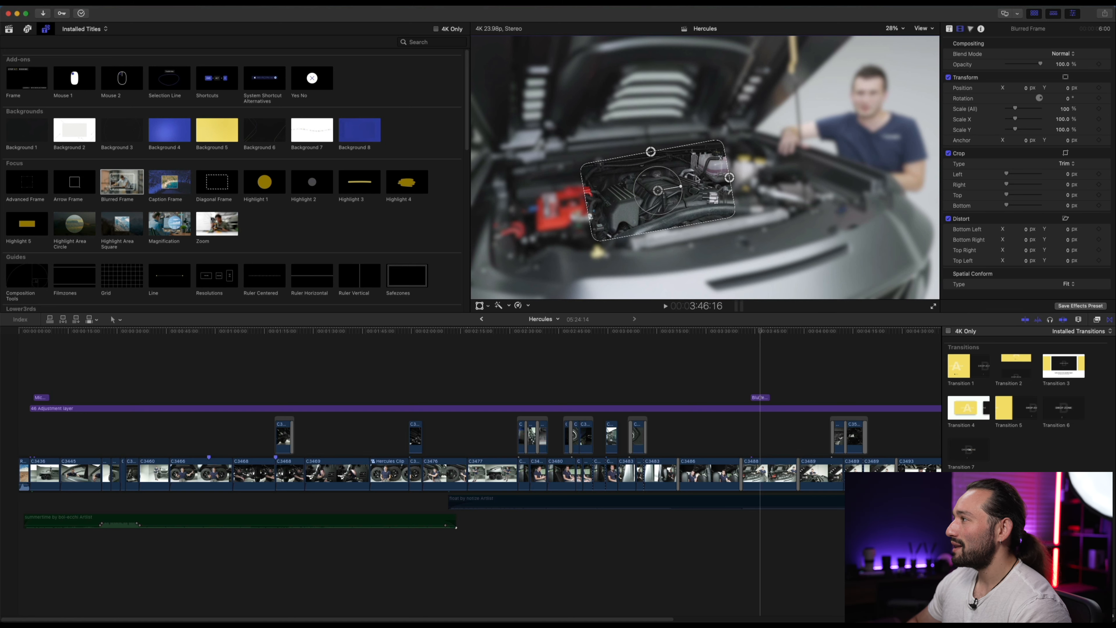
pyautogui.click(700, 178)
pyautogui.click(693, 175)
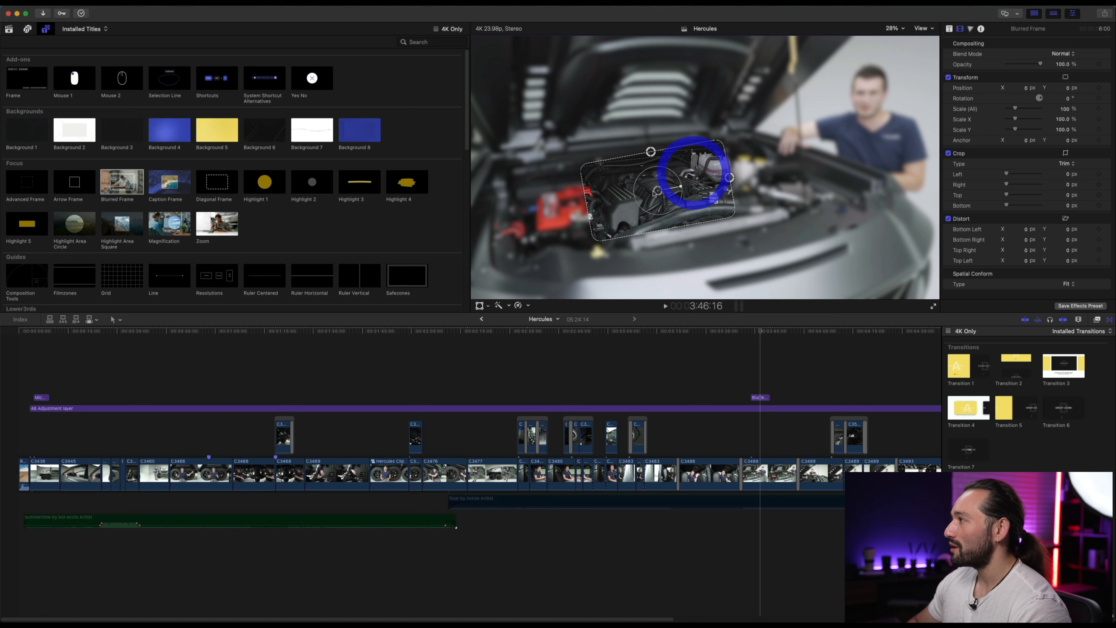
pyautogui.moveTo(657, 195); pyautogui.dragTo(662, 194)
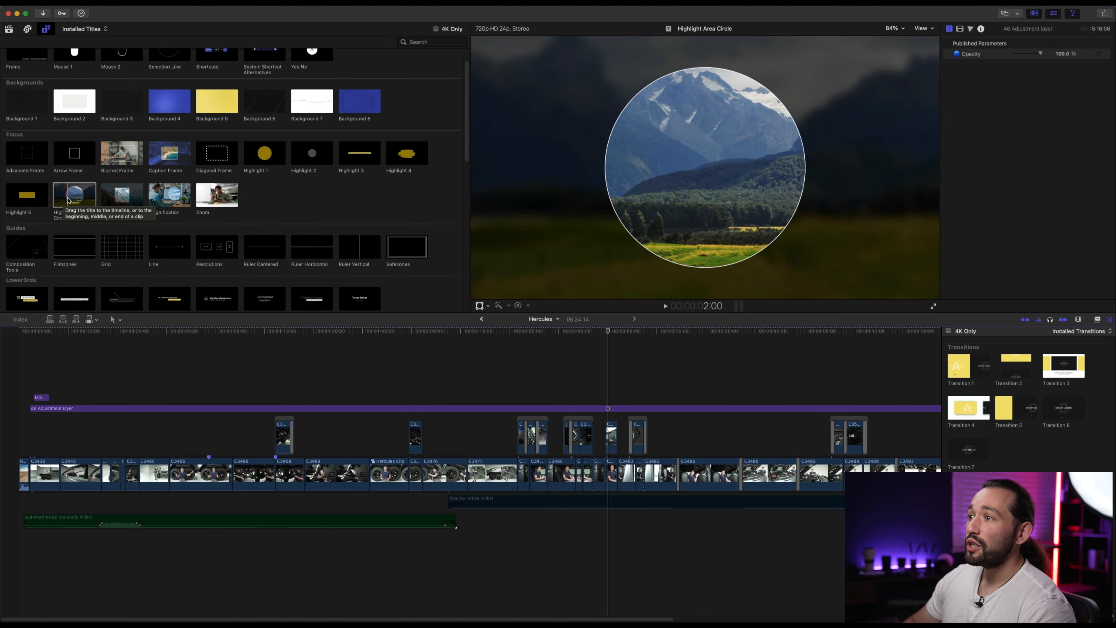
# Step: Add the Highlight Area Circle title above the adjustment layer at 2:59:09, over the dashboard touchscreen shot
pyautogui.moveTo(68, 200); pyautogui.dragTo(605, 393)
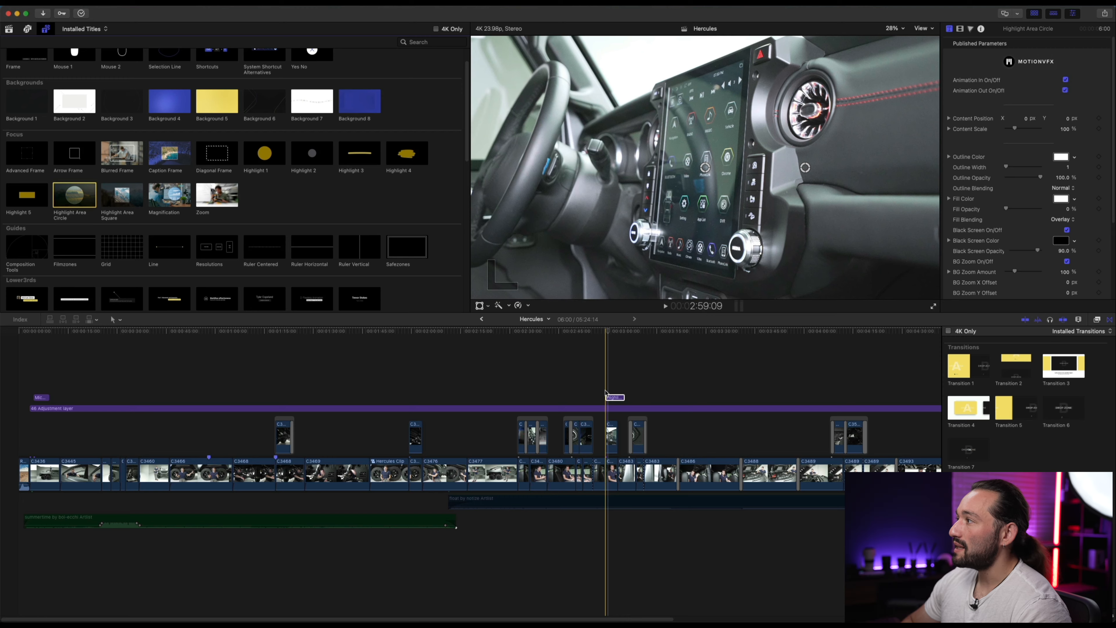
pyautogui.press('space')
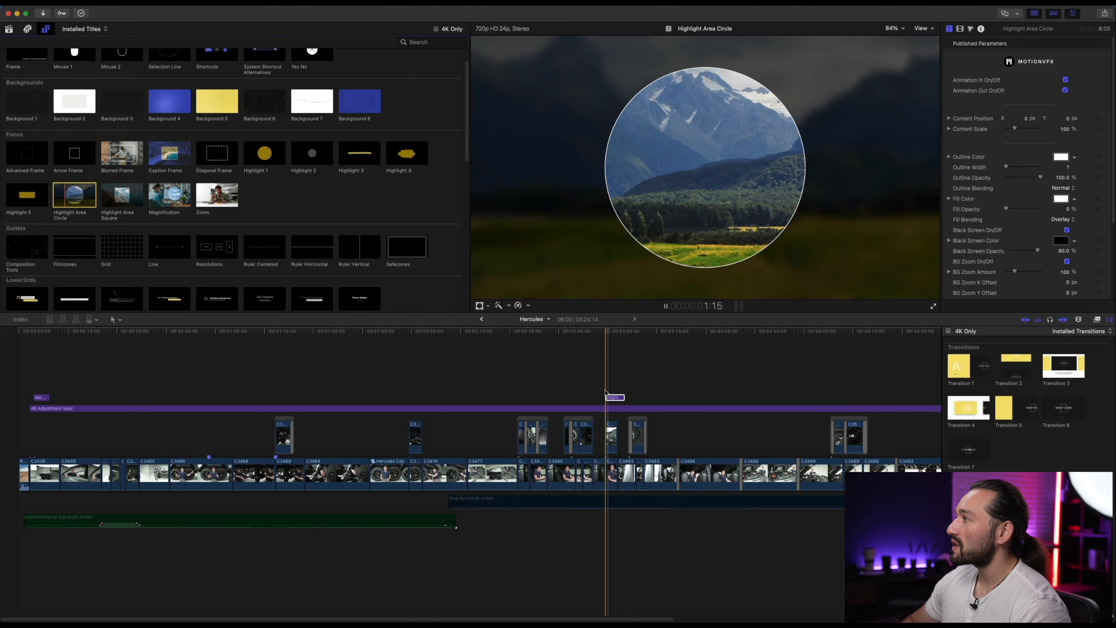
pyautogui.click(608, 393)
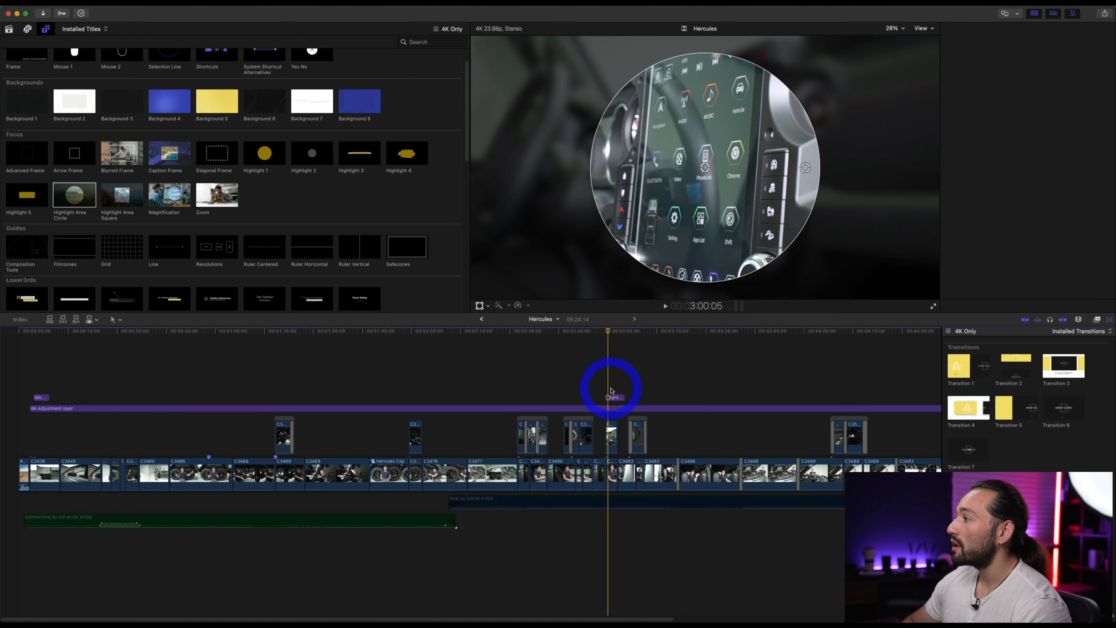
# Step: Enlarge the highlight circle and shift it slightly to centre on the dashboard touchscreen, and play the animation
pyautogui.moveTo(705, 169); pyautogui.dragTo(701, 181)
pyautogui.moveTo(800, 181); pyautogui.dragTo(822, 180)
pyautogui.click(763, 153)
pyautogui.moveTo(700, 181); pyautogui.dragTo(700, 168)
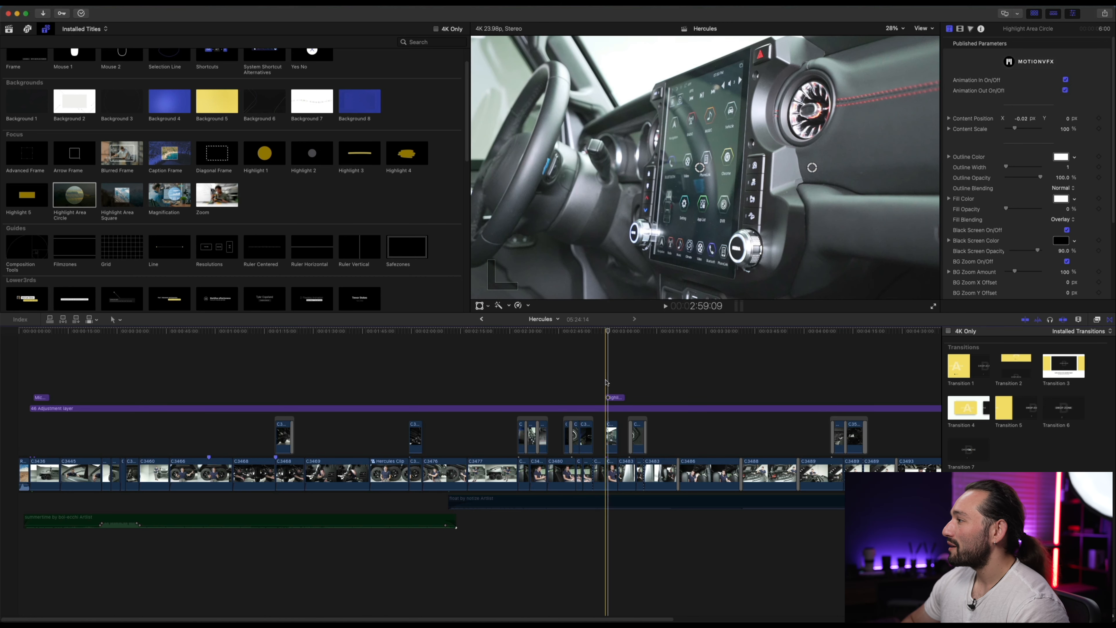
pyautogui.press('space')
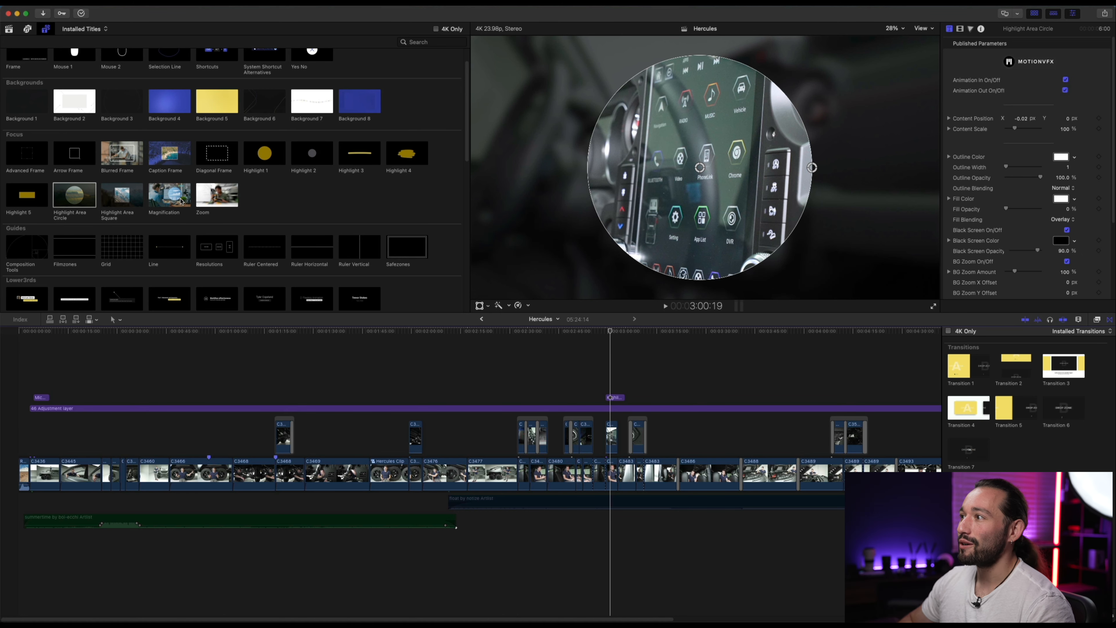
# Step: Insert the Background 8 title into the main storyline just before clip C3477 and play its animation
pyautogui.scroll(2, 358, 179)
pyautogui.click(362, 132)
pyautogui.moveTo(362, 132); pyautogui.dragTo(470, 473)
pyautogui.click(467, 454)
pyautogui.press('space')
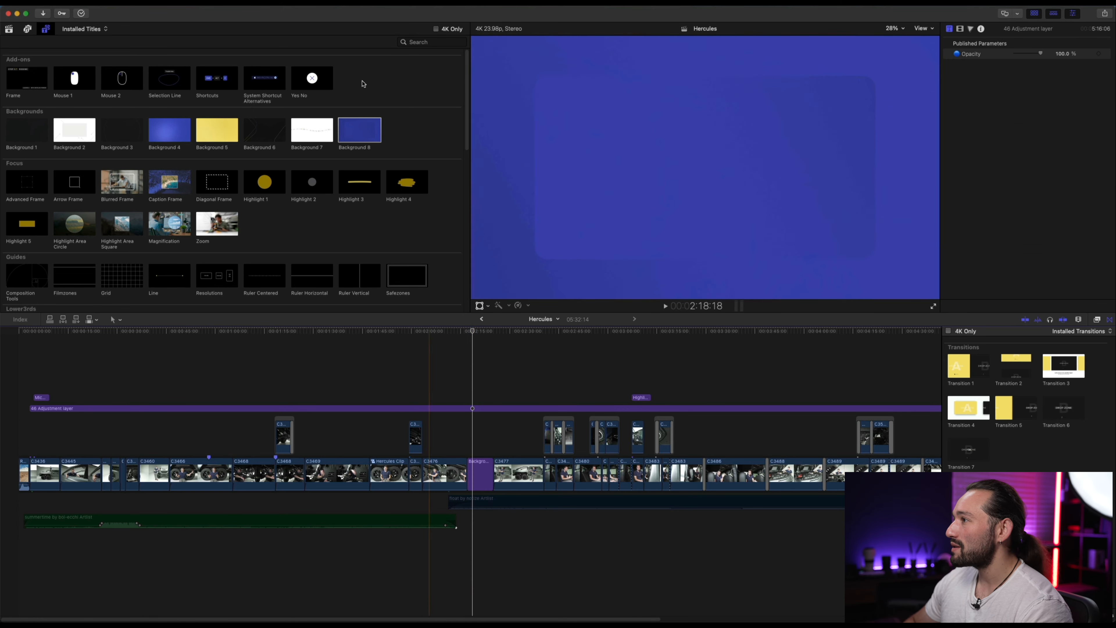
# Step: Add the Lesson Plan title above Background 8, extend it to 8 seconds to match, and play the combination
pyautogui.scroll(-5, 363, 84)
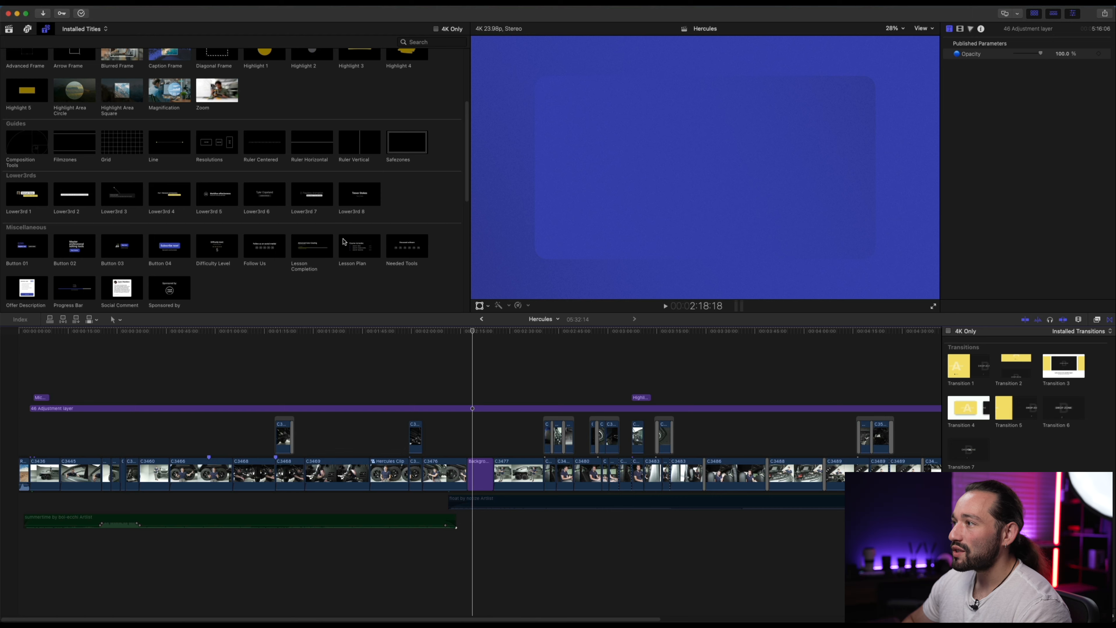
pyautogui.click(353, 250)
pyautogui.moveTo(354, 249); pyautogui.dragTo(467, 443)
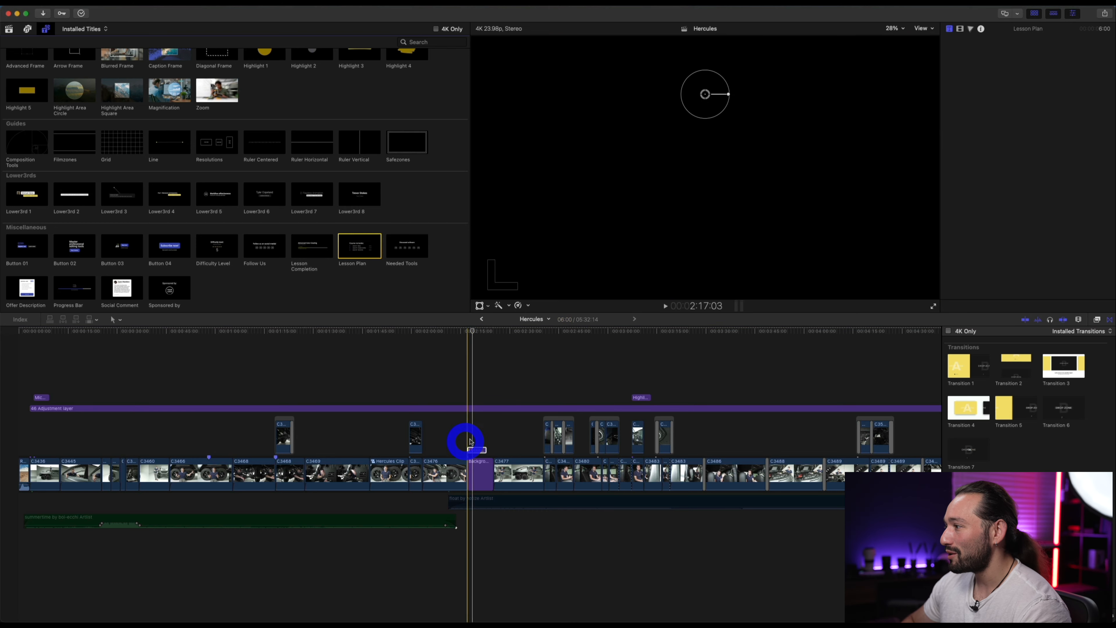
pyautogui.click(485, 449)
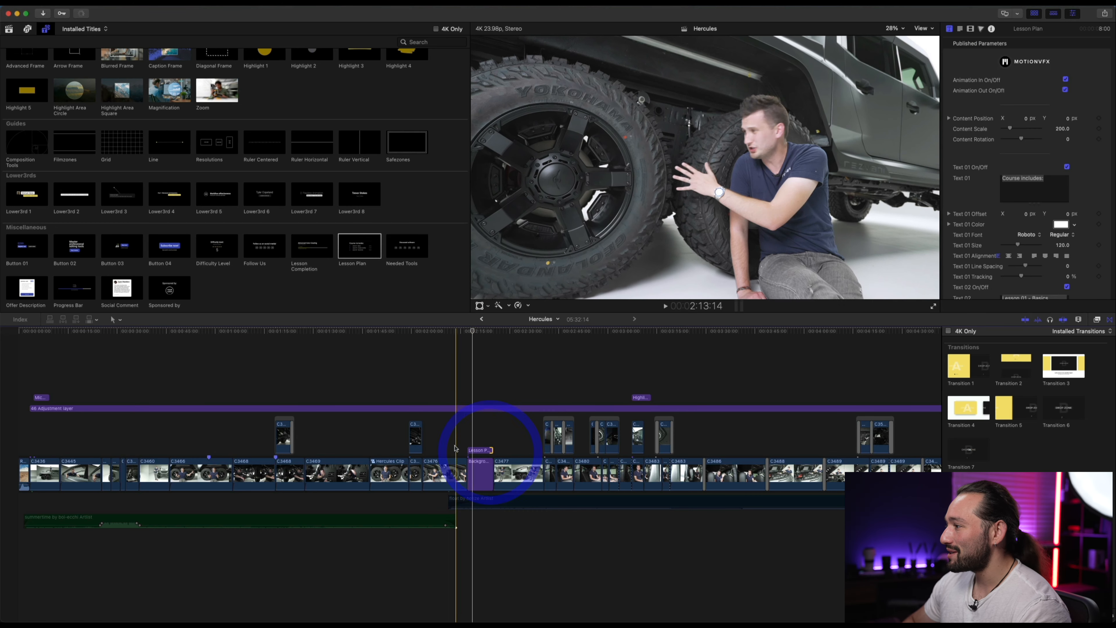
pyautogui.click(457, 445)
pyautogui.press('space')
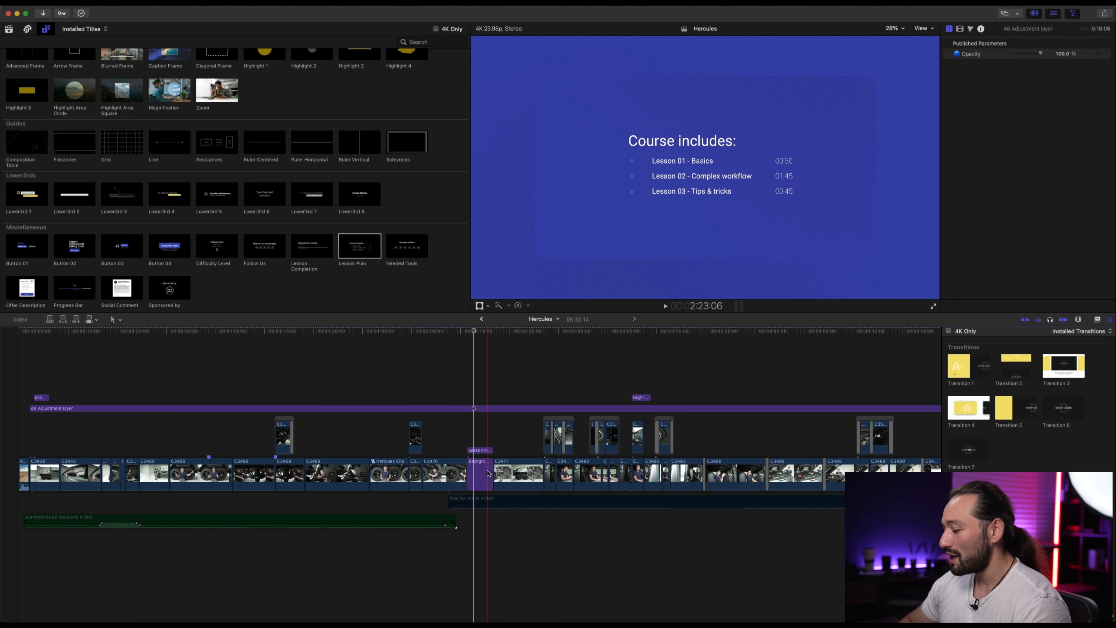
# Step: Lift Background 8 from the storyline, shift it and Lesson Plan slightly earlier over the end of the preceding clip, and play them
pyautogui.click(478, 476)
pyautogui.rightClick(479, 471)
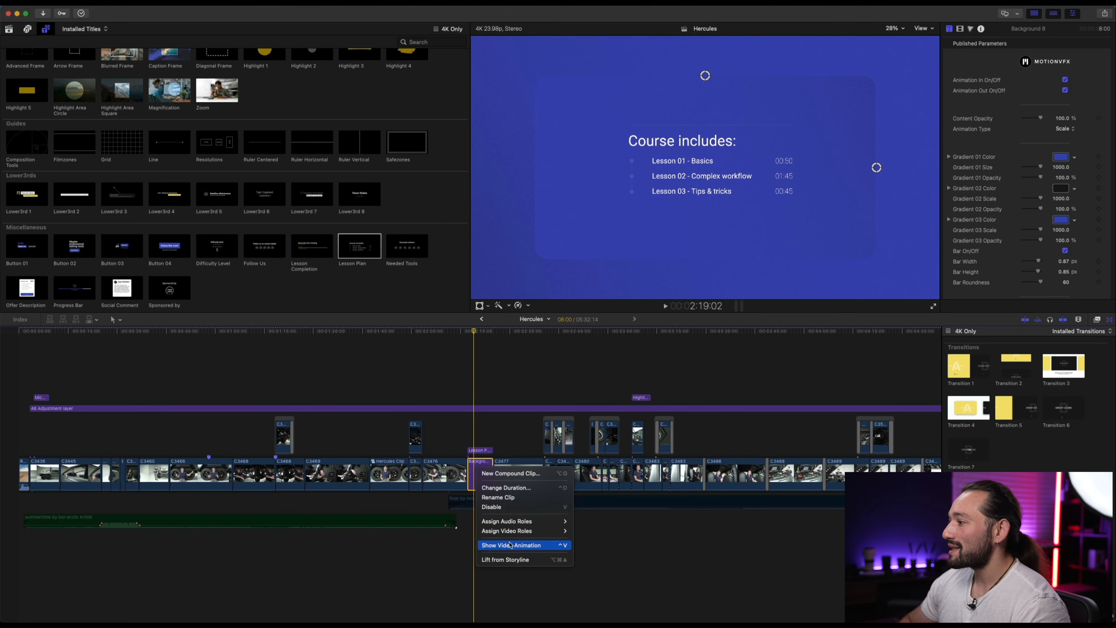
pyautogui.click(512, 560)
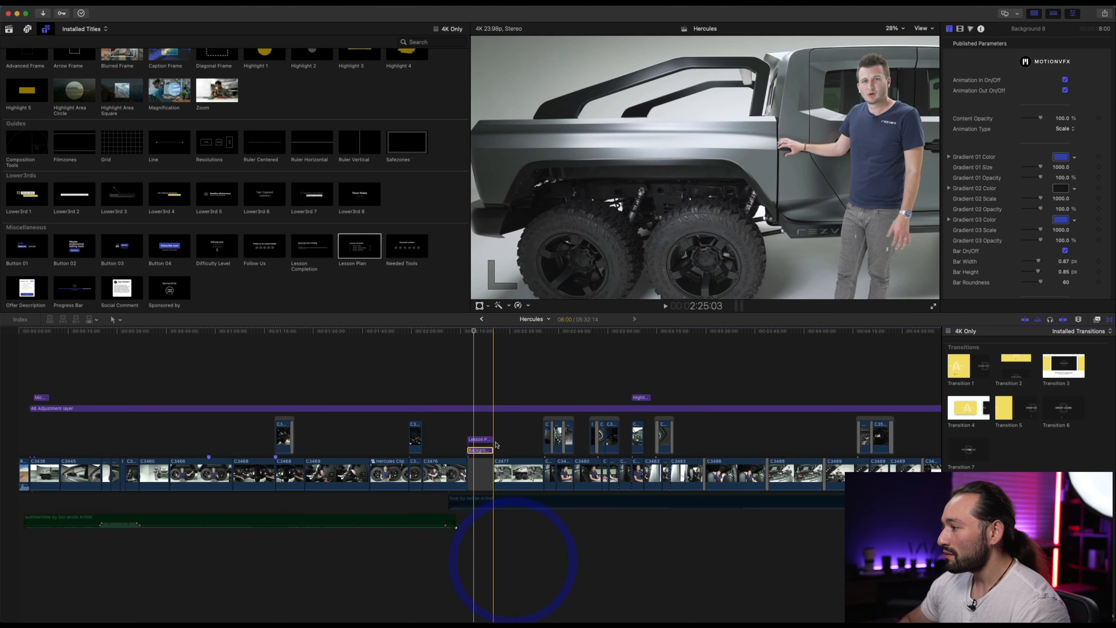
pyautogui.press('super+equal')
pyautogui.moveTo(475, 452); pyautogui.dragTo(464, 440)
pyautogui.click(454, 435)
pyautogui.press('space')
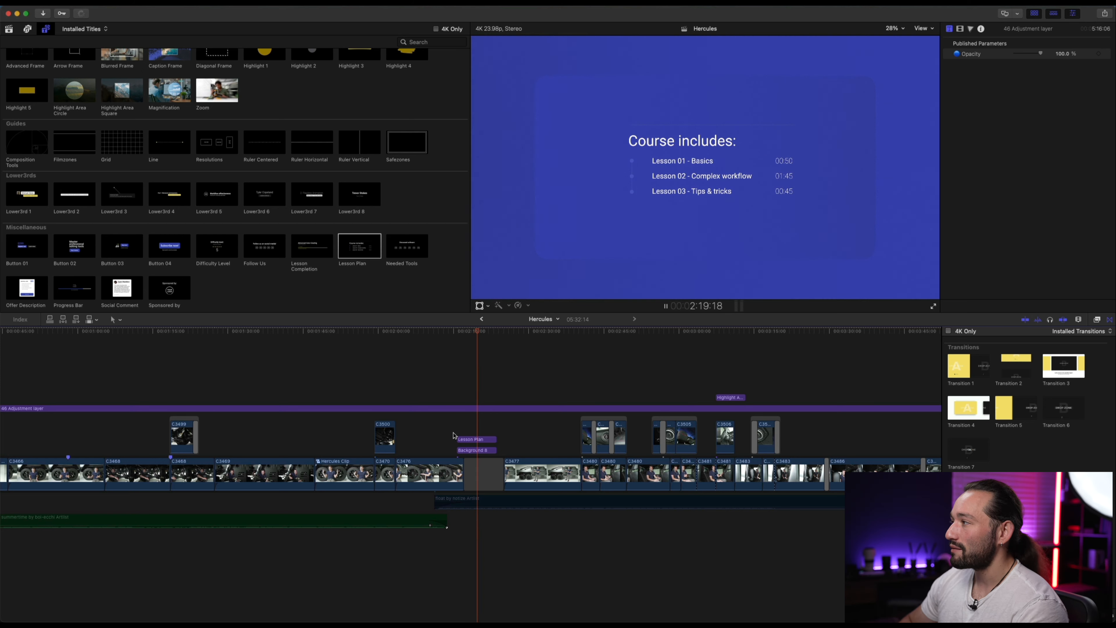
pyautogui.press('space')
# Step: Open the Lesson Plan title's "Course includes:" heading and its lesson list for text editing
pyautogui.click(480, 440)
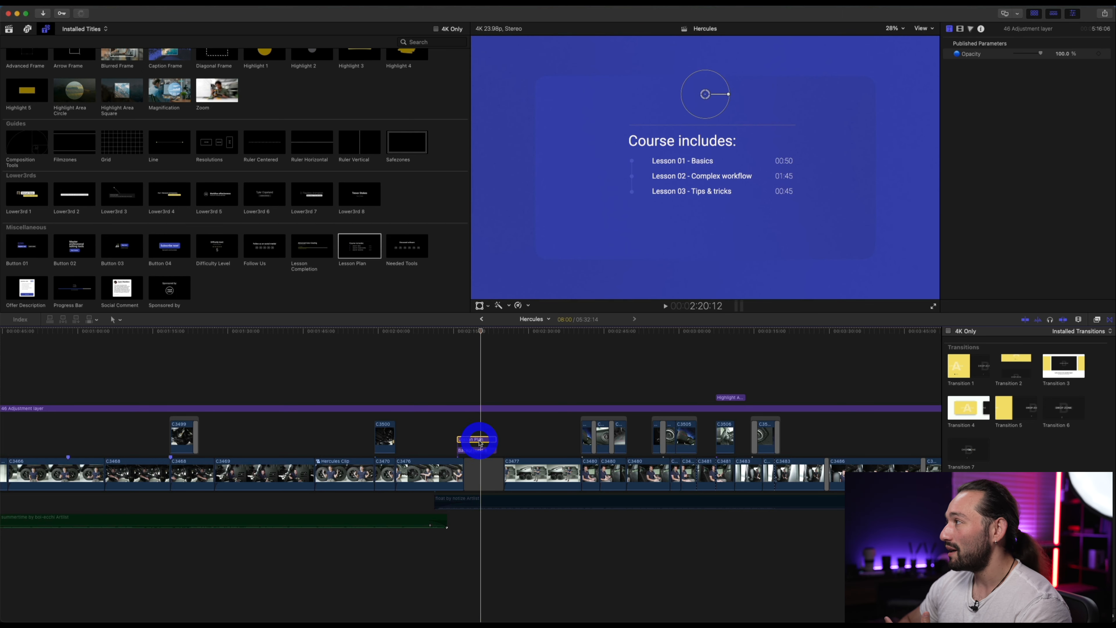
pyautogui.doubleClick(675, 144)
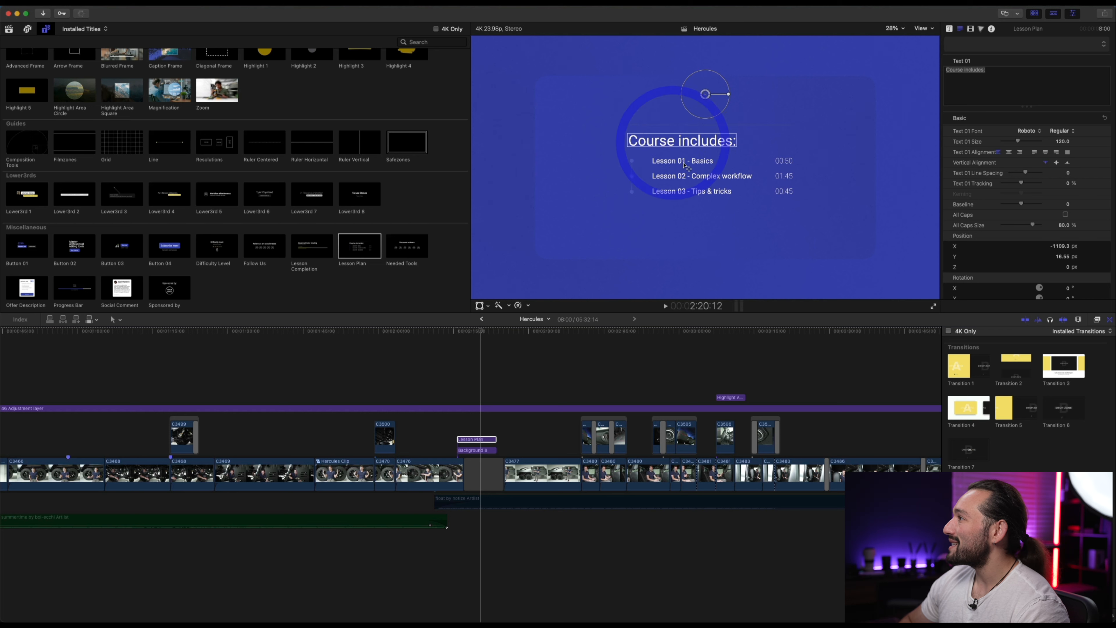
pyautogui.doubleClick(686, 166)
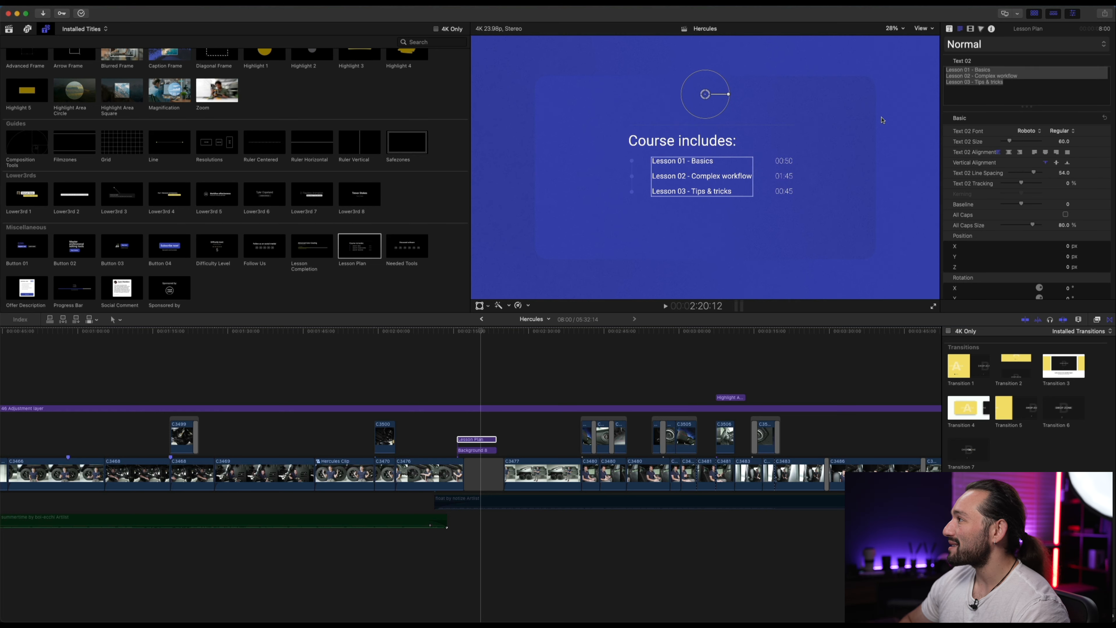
pyautogui.tripleClick(1024, 86)
pyautogui.moveTo(1014, 84); pyautogui.dragTo(960, 69)
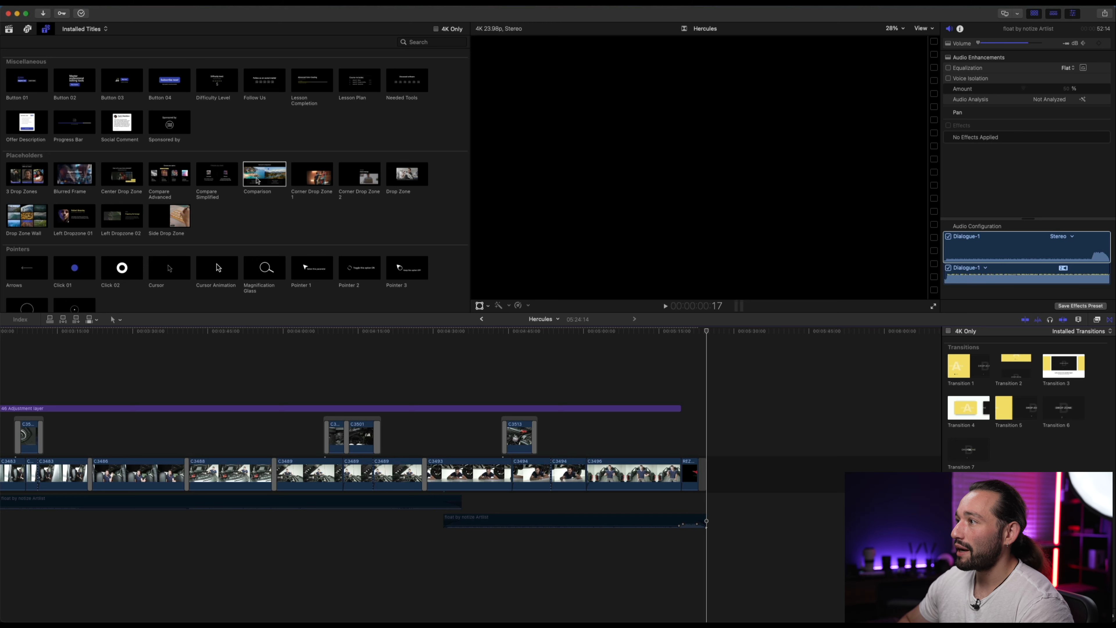
# Step: Append the Comparison title to the end of the main storyline and extend it to 23:08
pyautogui.moveTo(258, 181); pyautogui.dragTo(817, 469)
pyautogui.click(731, 469)
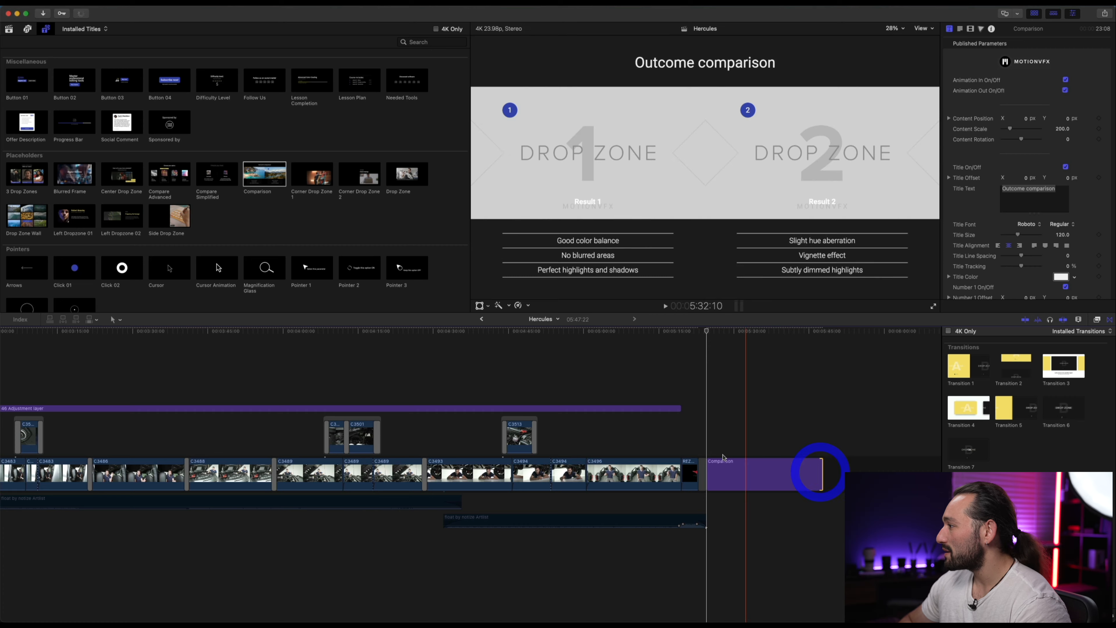
# Step: Assign clip C3496 as the source of the Comparison title's Drop Zone 1
pyautogui.click(738, 479)
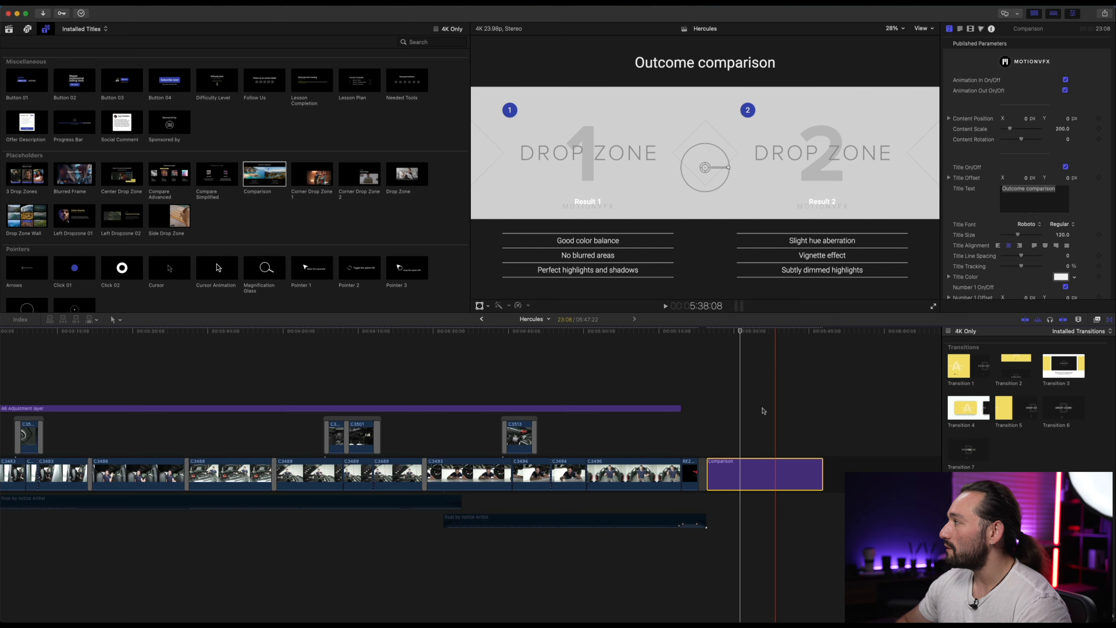
pyautogui.click(747, 470)
pyautogui.scroll(-10, 1056, 161)
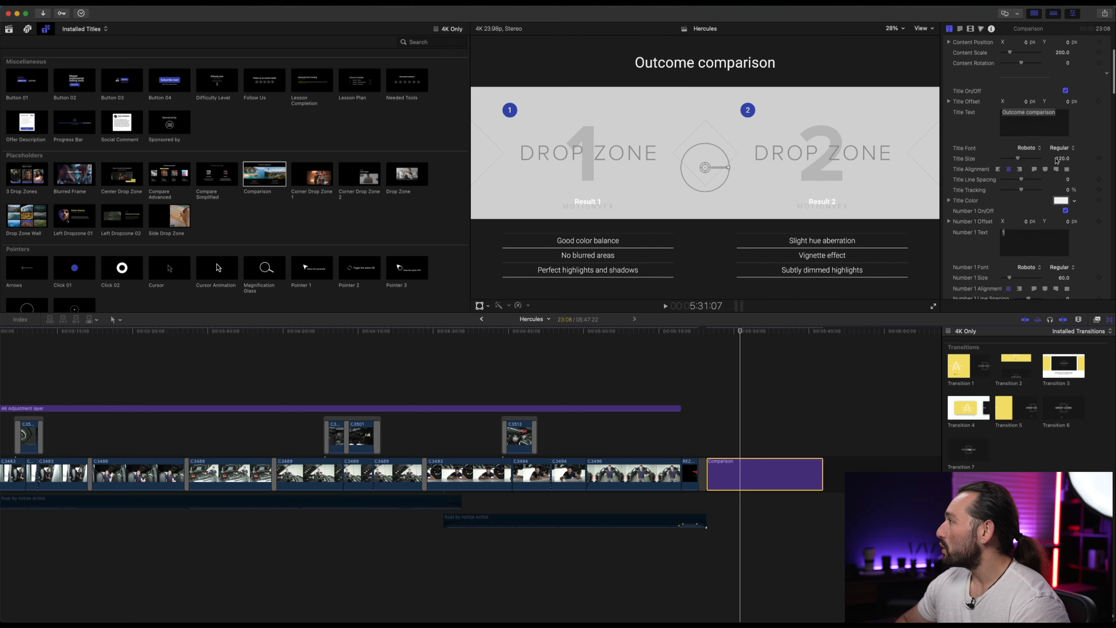
pyautogui.scroll(-10, 1056, 161)
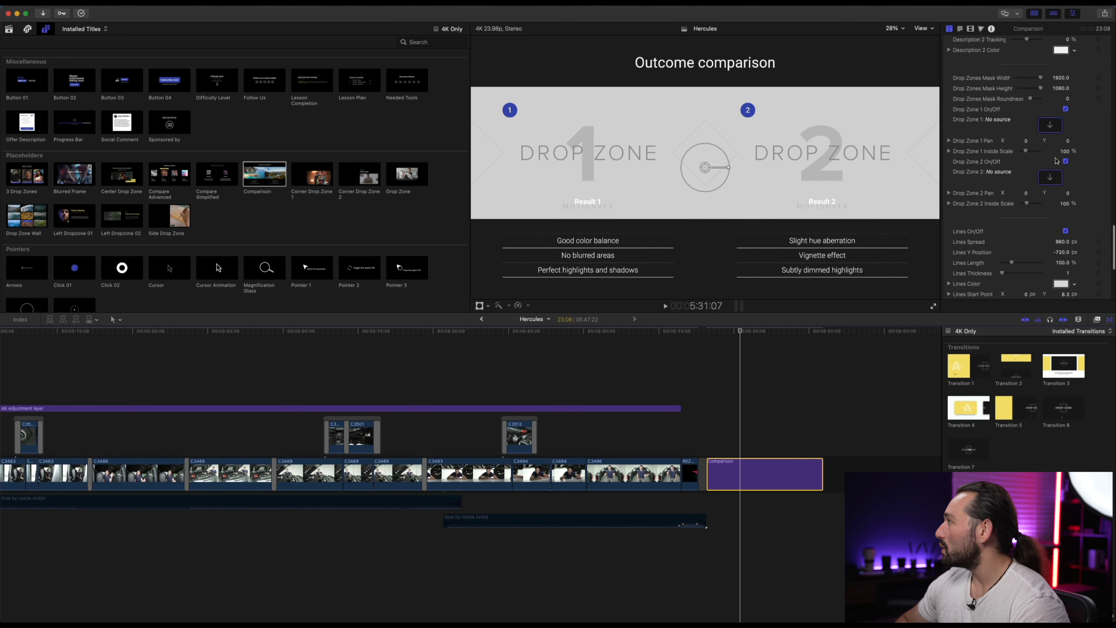
pyautogui.click(1053, 127)
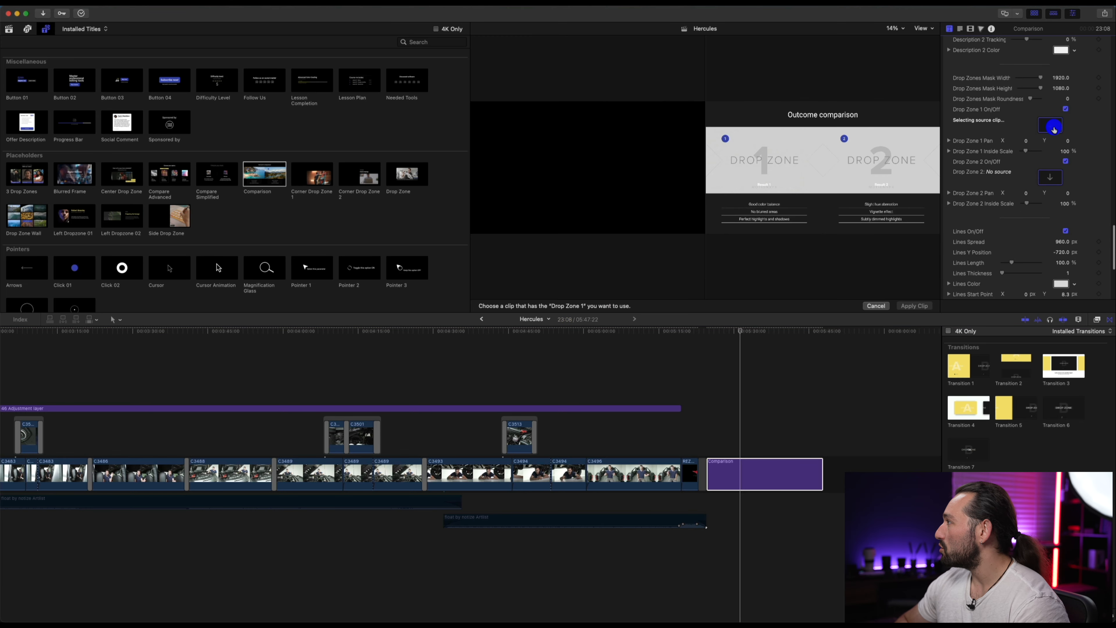
pyautogui.click(637, 480)
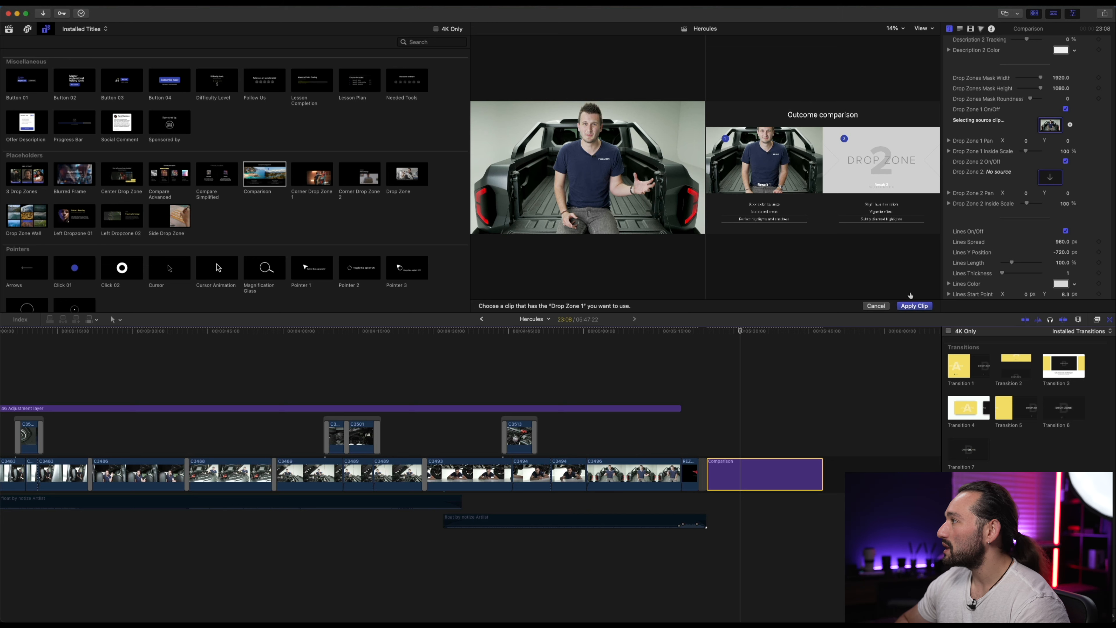
pyautogui.click(914, 305)
# Step: Assign the connected clip C3501 as the source of the Comparison title's Drop Zone 2
pyautogui.click(1050, 177)
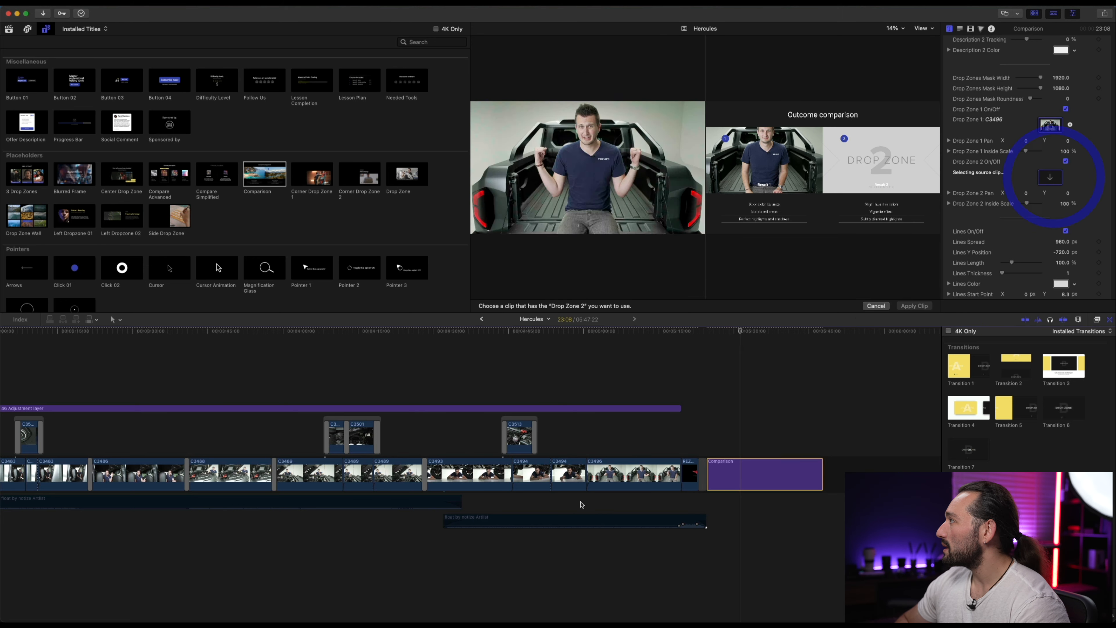
pyautogui.click(356, 431)
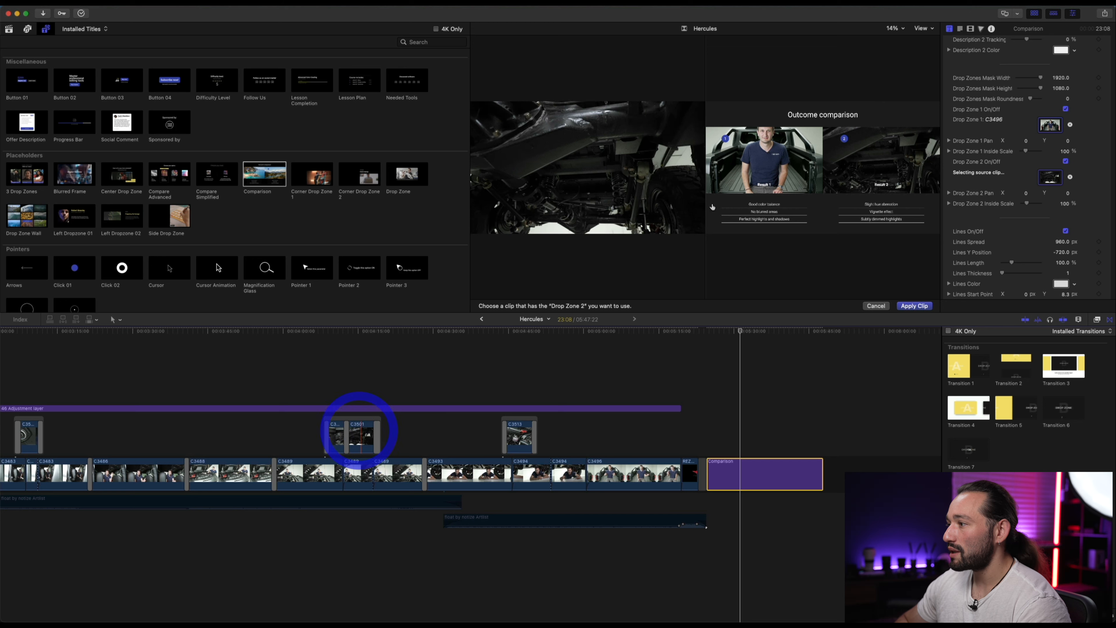
pyautogui.click(753, 172)
pyautogui.click(913, 306)
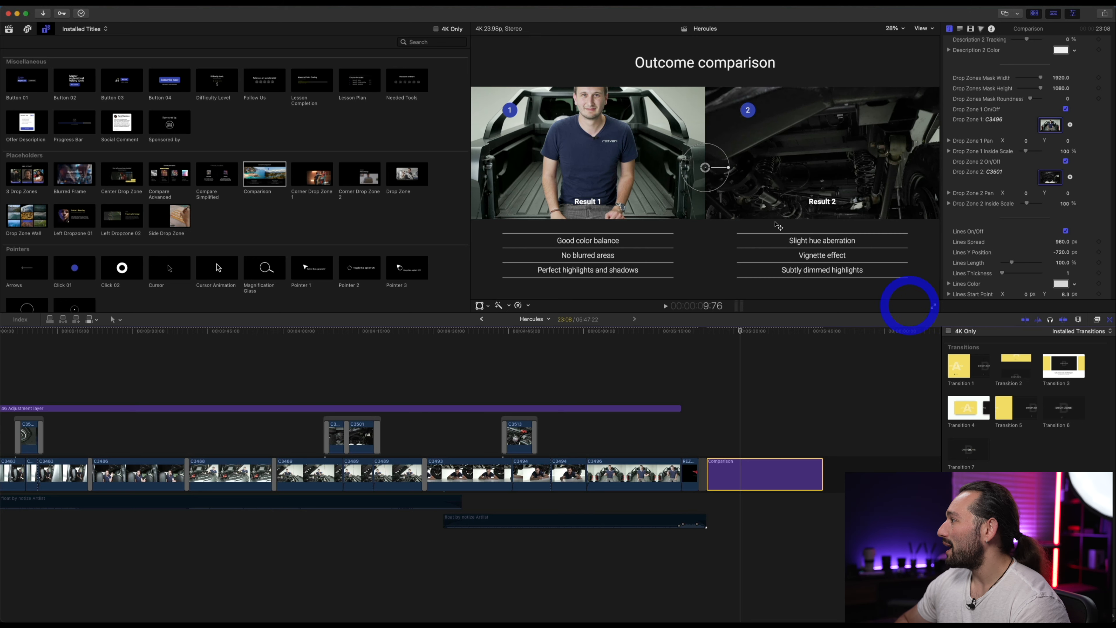
# Step: Shift the whole Comparison layout sideways in the viewer and undo the move
pyautogui.moveTo(707, 171); pyautogui.dragTo(763, 172)
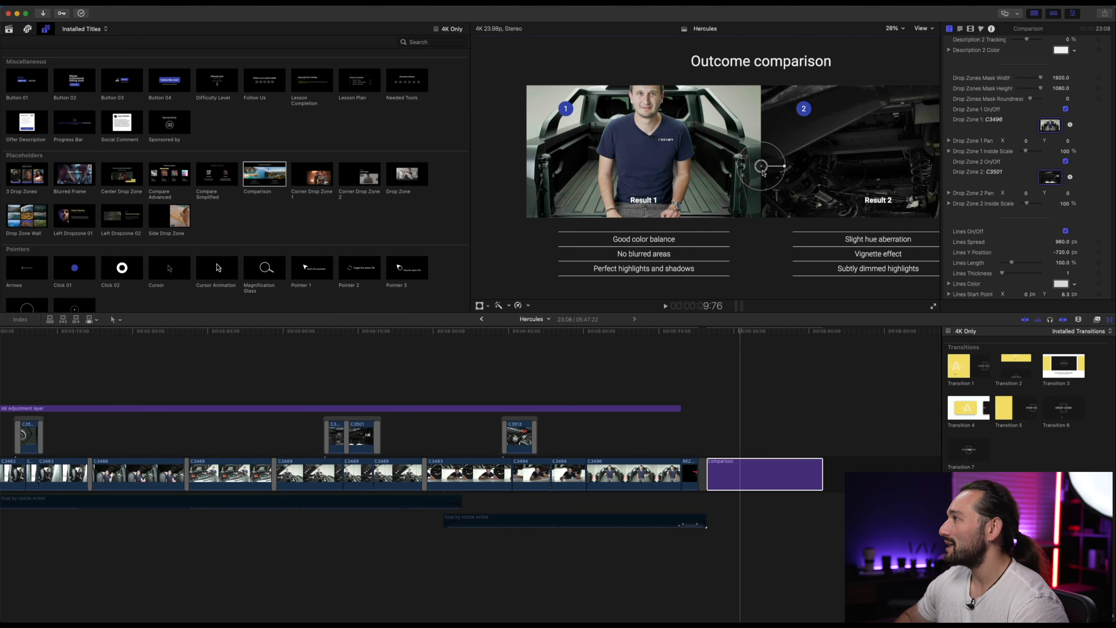
pyautogui.press('super+z')
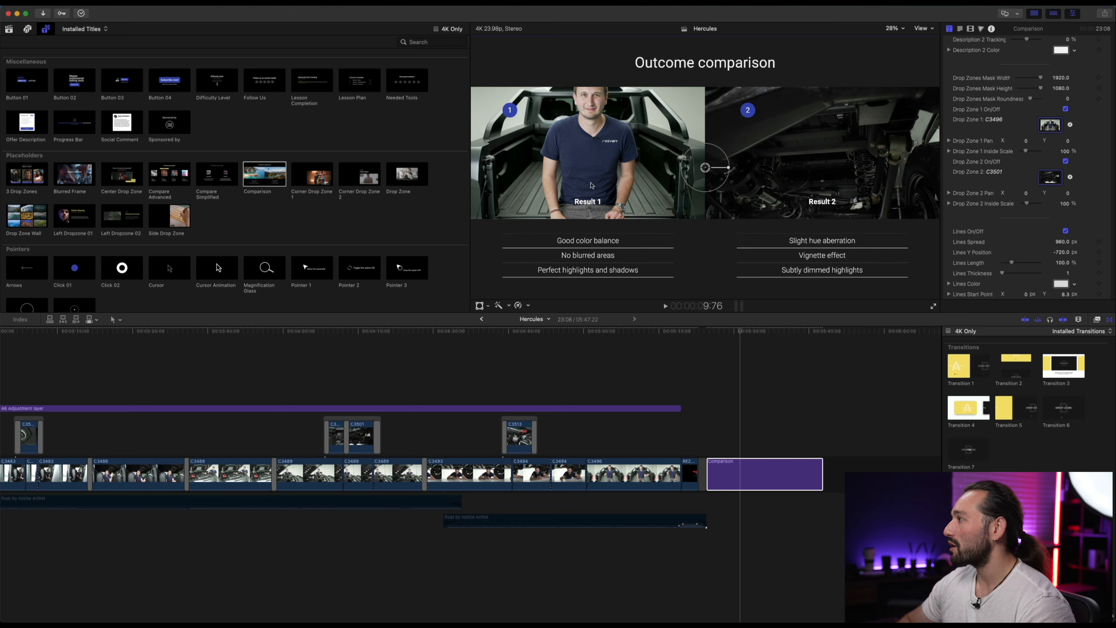
# Step: Pan the Drop Zone 1 image to about X -1.5, Y -6.4 and replace its source with clip C3502
pyautogui.click(617, 168)
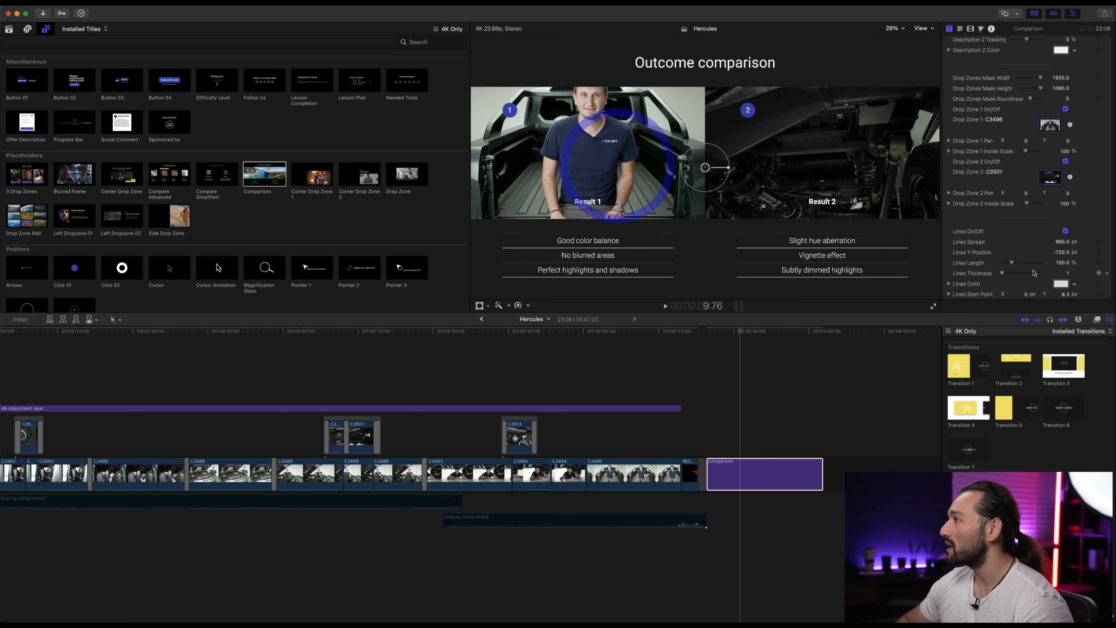
pyautogui.click(335, 437)
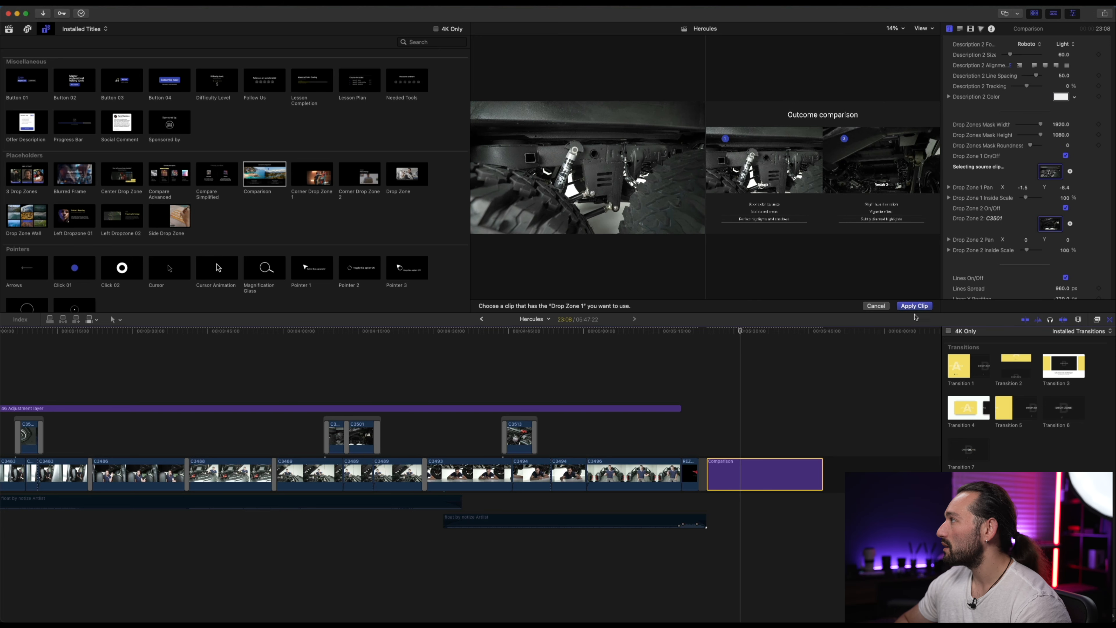
pyautogui.click(912, 307)
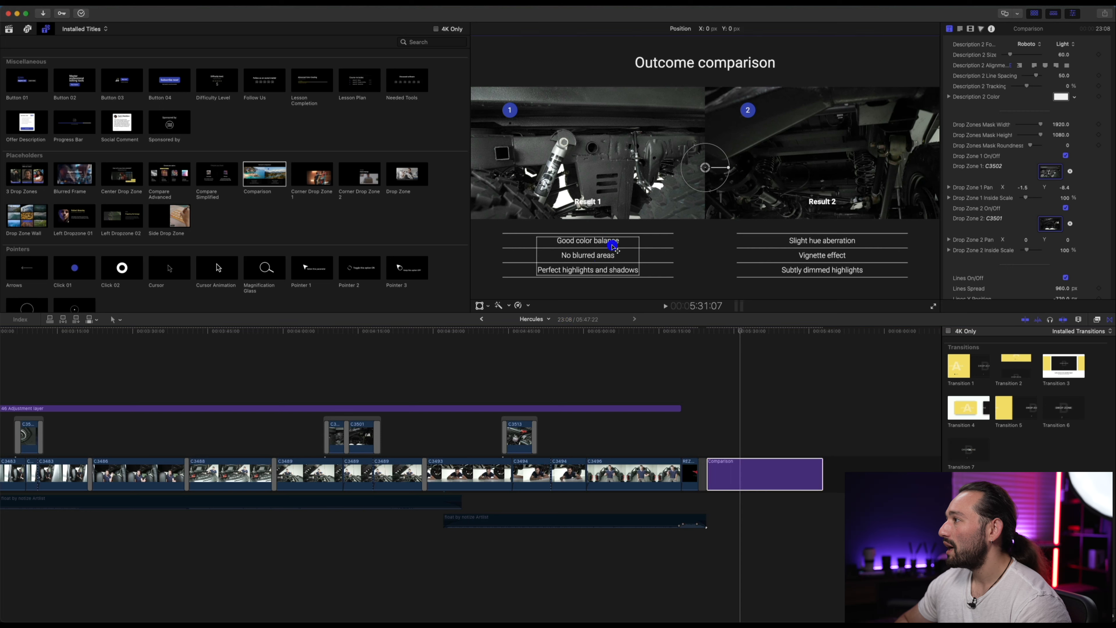
# Step: Open the Result 1 and Result 2 description lists for text editing, and play the Comparison title from its start
pyautogui.click(613, 247)
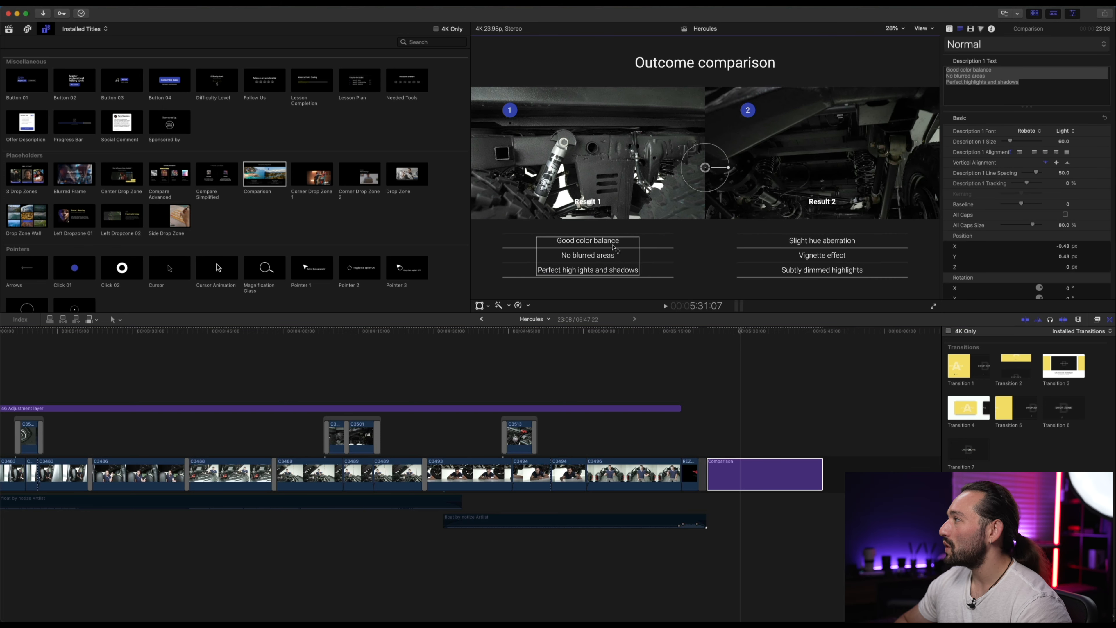
pyautogui.click(615, 262)
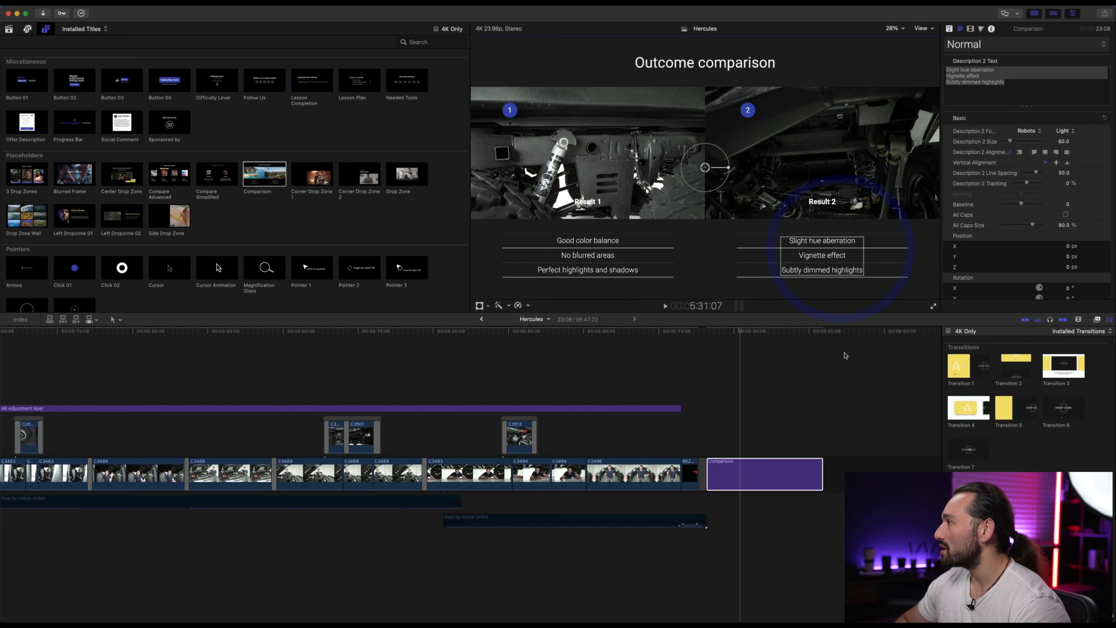
pyautogui.click(706, 438)
pyautogui.press('space')
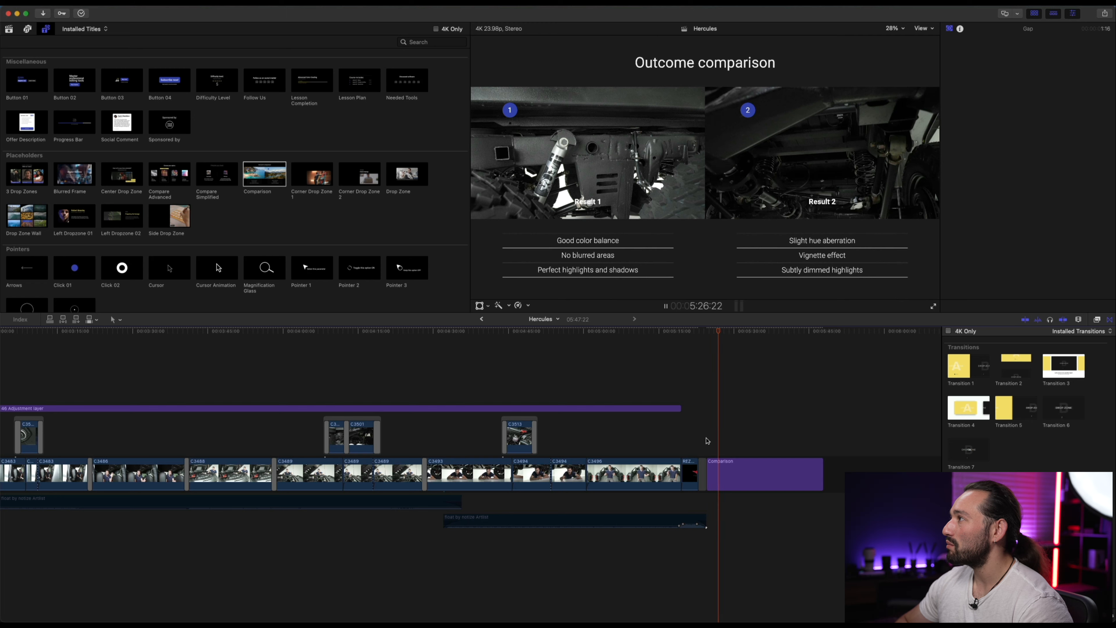
# Step: Connect the Cursor Animation title above clip C3496 near the end of the storyline and play it
pyautogui.scroll(-2, 319, 165)
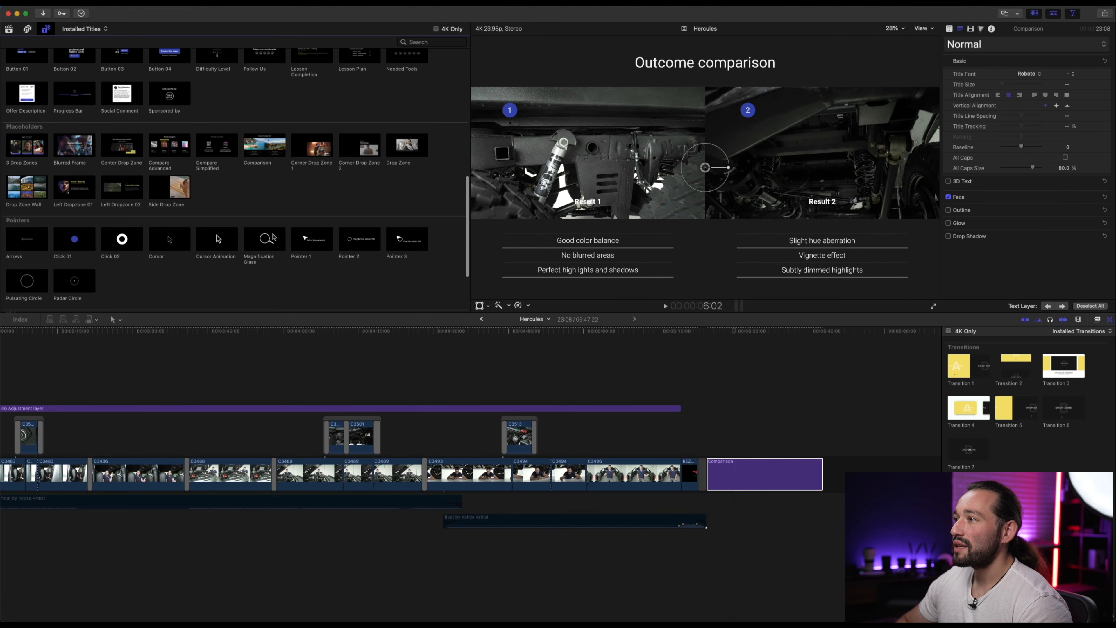
pyautogui.click(217, 240)
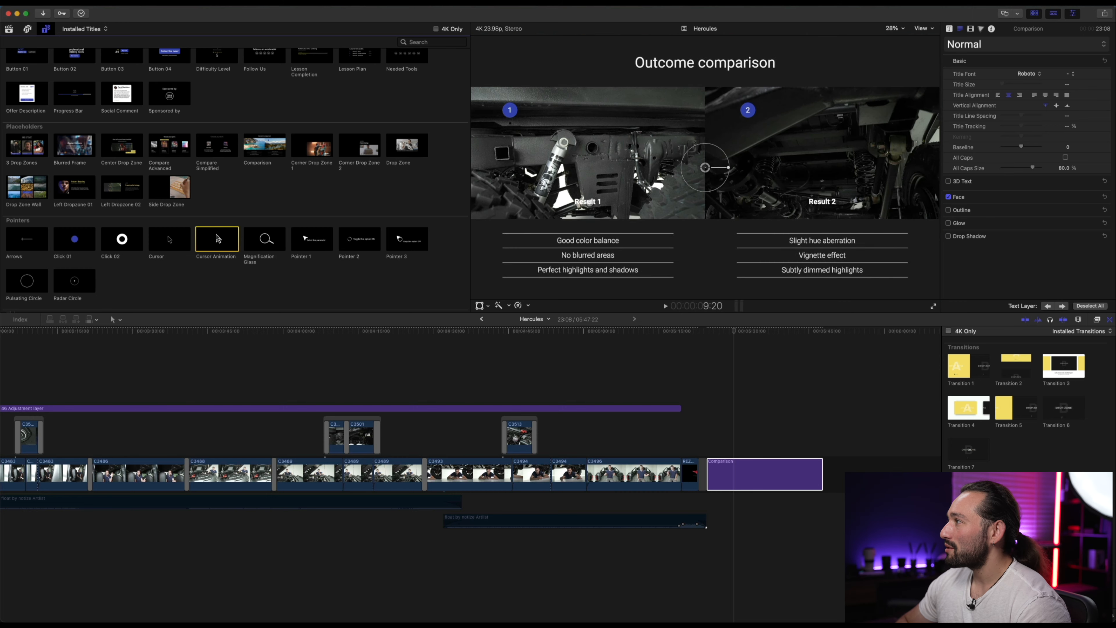
pyautogui.moveTo(217, 240); pyautogui.dragTo(608, 446)
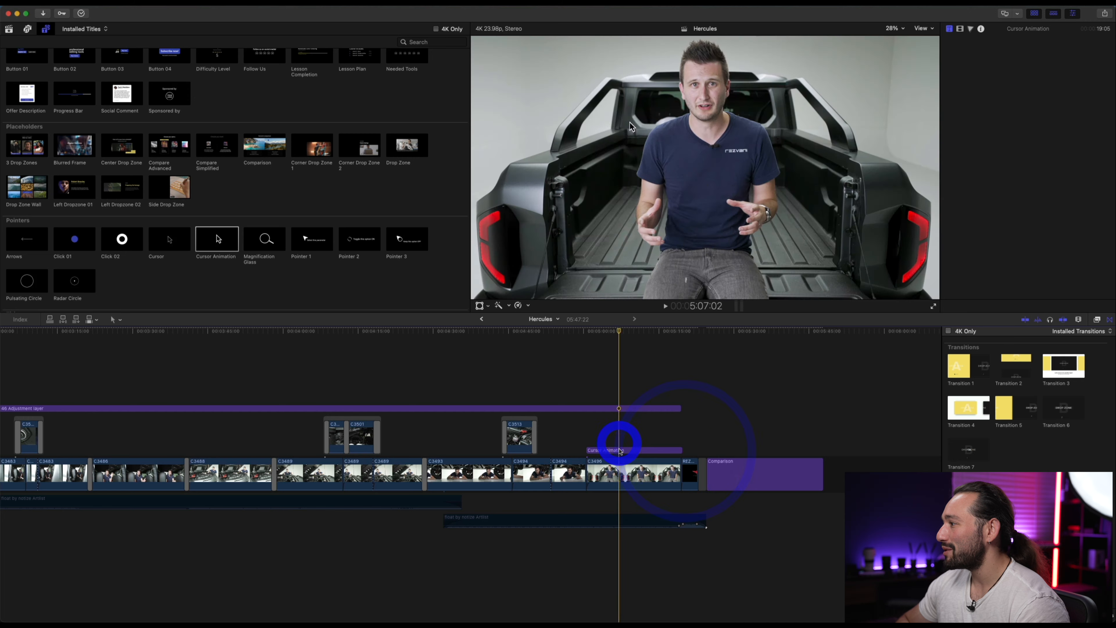
pyautogui.click(627, 449)
pyautogui.press('space')
pyautogui.press('space')
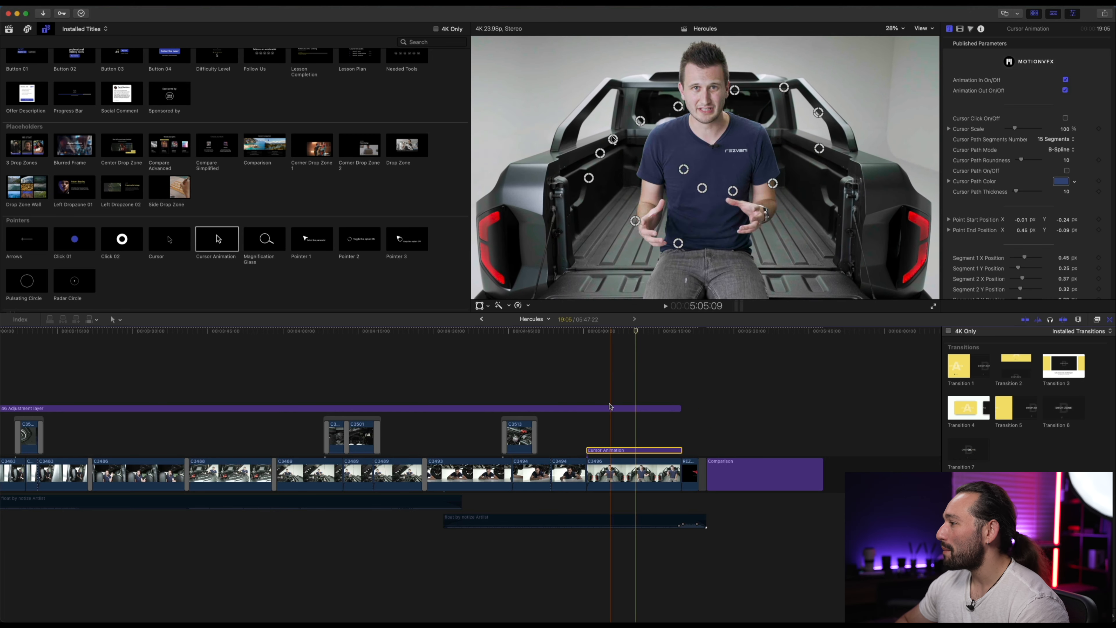
# Step: Reshape the cursor path by moving three points beside the presenter, one farther left and two higher, and play the animation
pyautogui.click(595, 434)
pyautogui.click(600, 451)
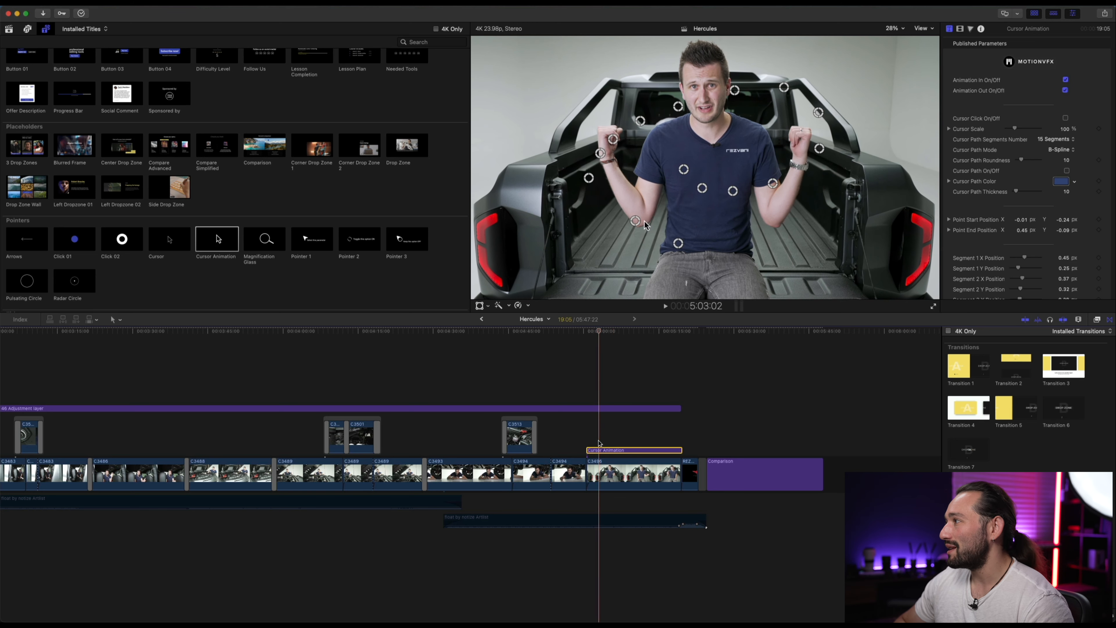
pyautogui.click(609, 452)
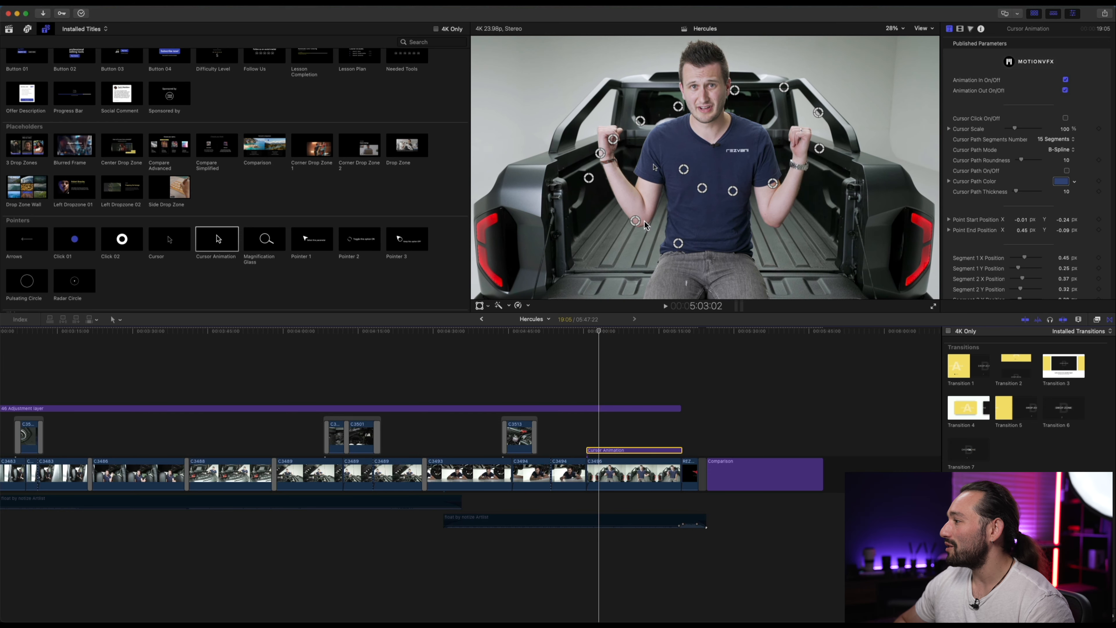
pyautogui.moveTo(589, 178); pyautogui.dragTo(537, 179)
pyautogui.moveTo(601, 153); pyautogui.dragTo(575, 75)
pyautogui.moveTo(640, 120); pyautogui.dragTo(643, 87)
pyautogui.click(583, 428)
pyautogui.press('space')
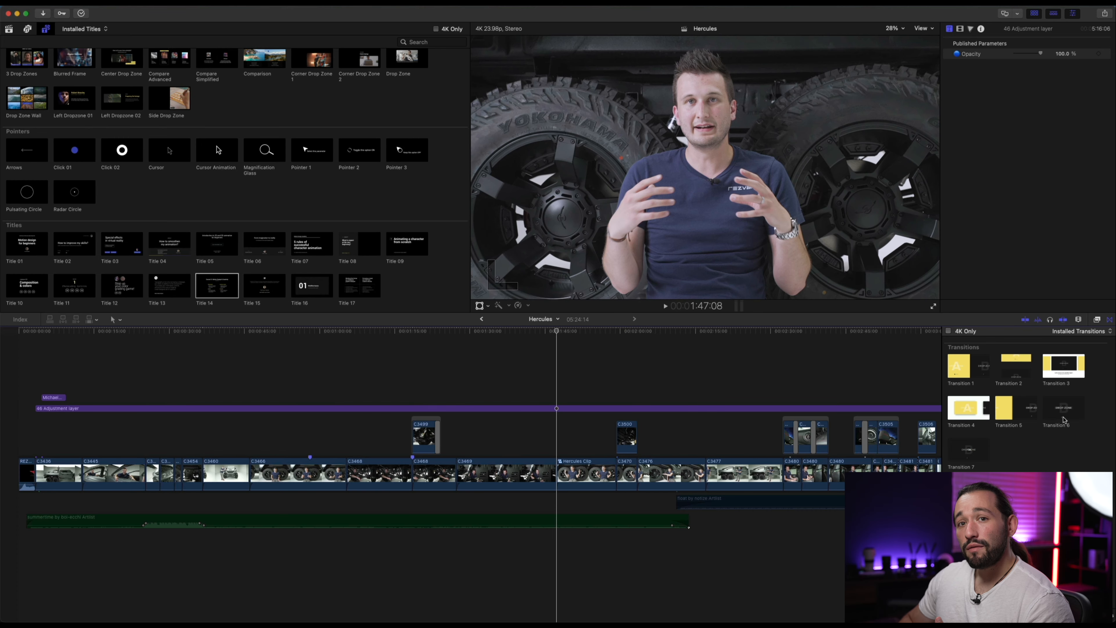
# Step: Add Transition 4 at the cut between clips C3476 and C3477 and play it
pyautogui.moveTo(967, 410); pyautogui.dragTo(556, 468)
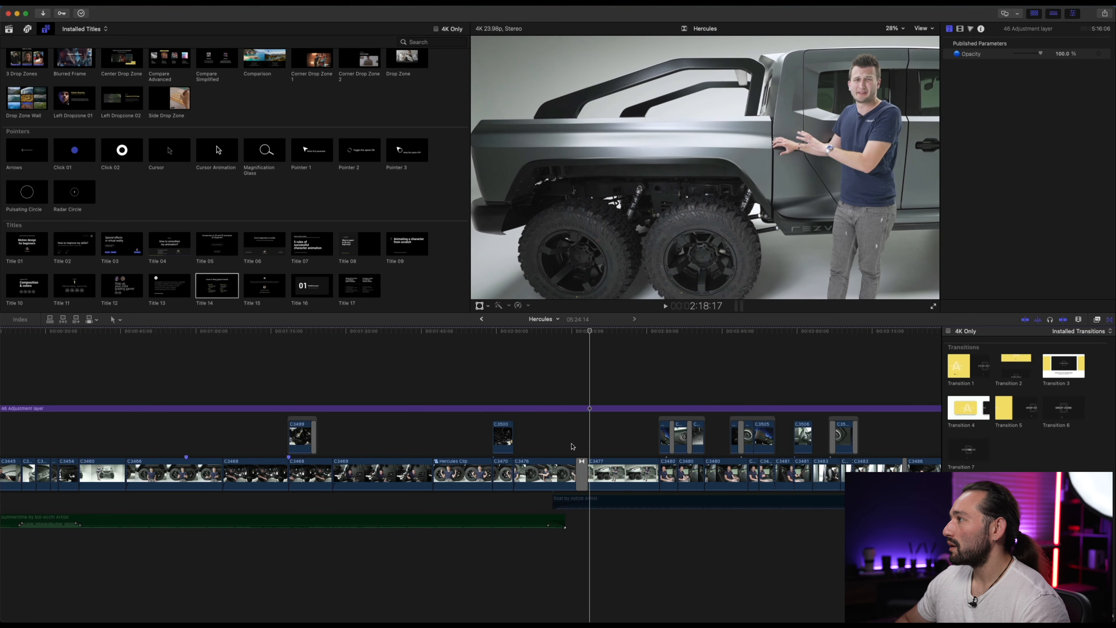
pyautogui.click(571, 446)
pyautogui.press('space')
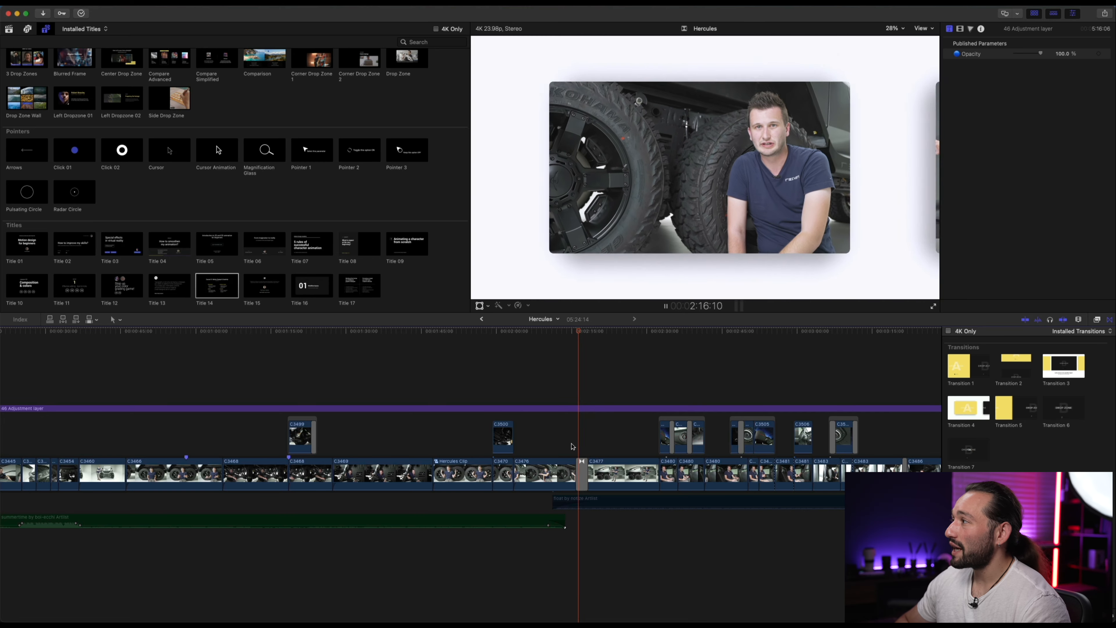
pyautogui.press('space')
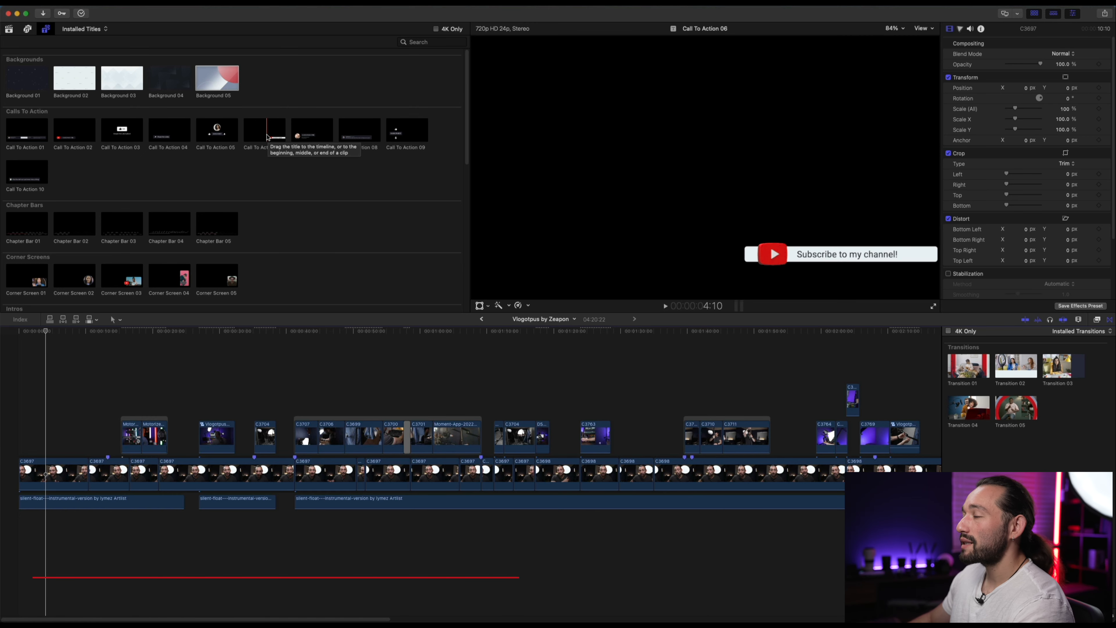
# Step: Preview the Call To Action 06, 07 and 08 titles for the Vlogotpus by Zeapon project
pyautogui.click(268, 136)
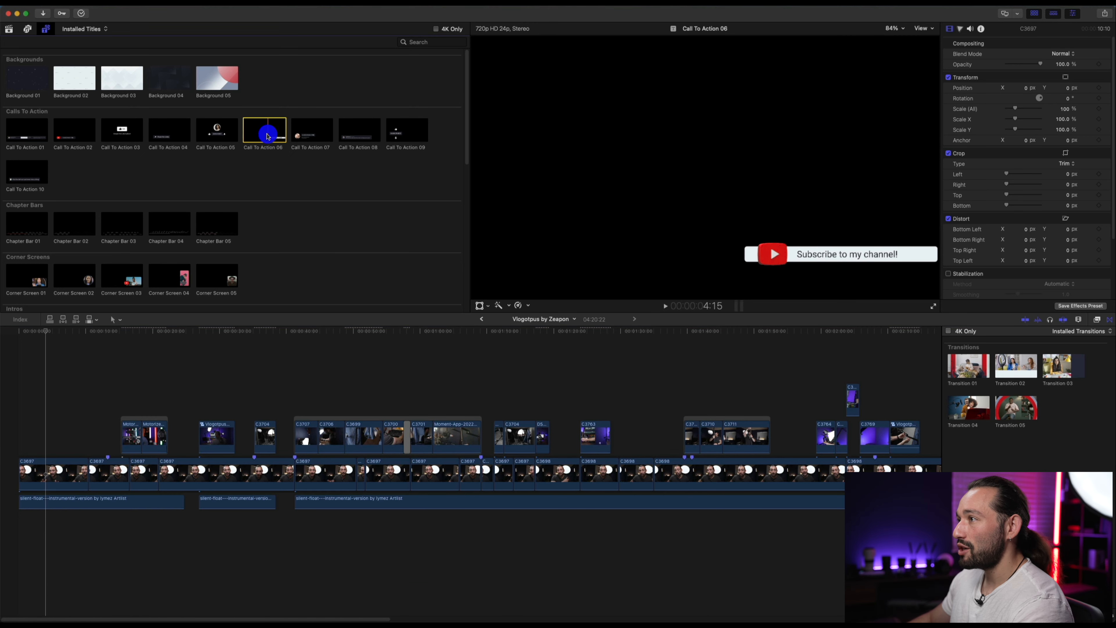
pyautogui.click(249, 134)
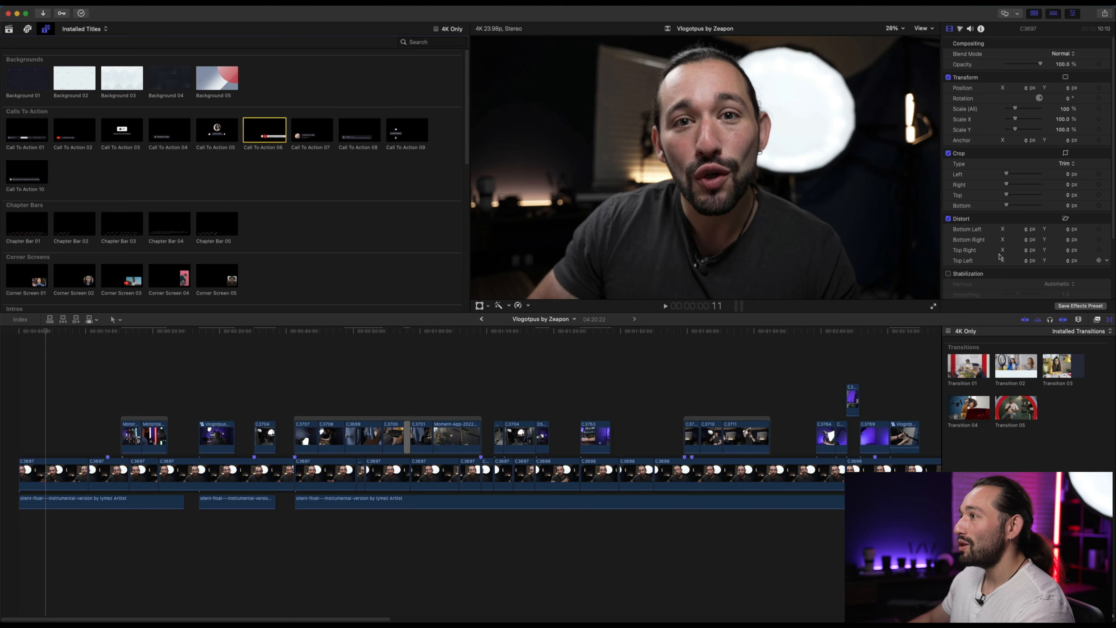
pyautogui.click(315, 135)
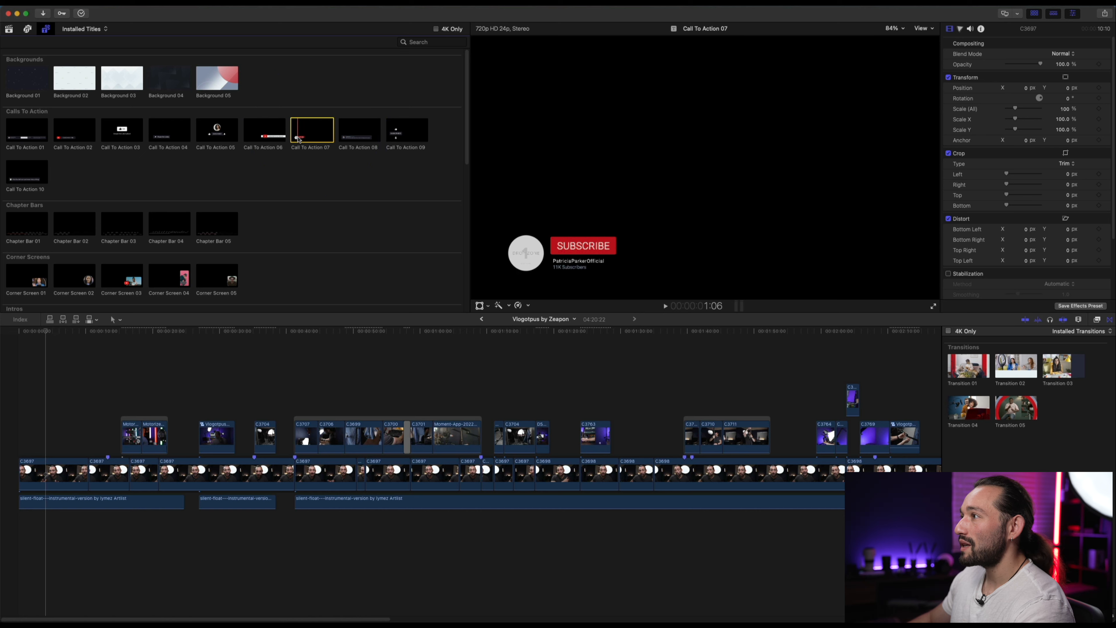
pyautogui.click(360, 136)
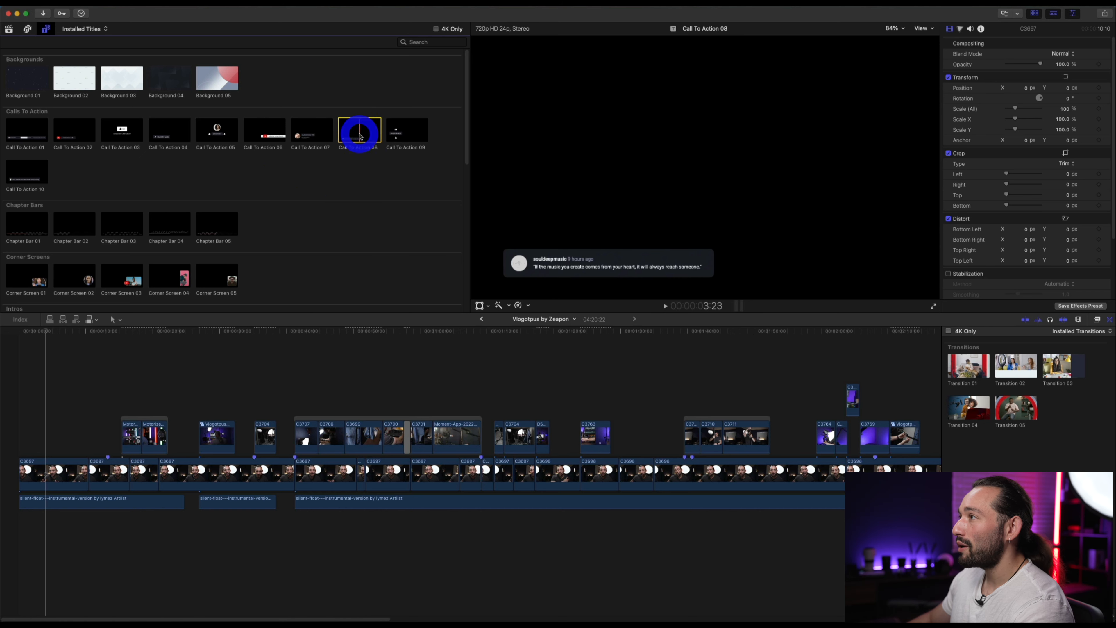
pyautogui.click(361, 134)
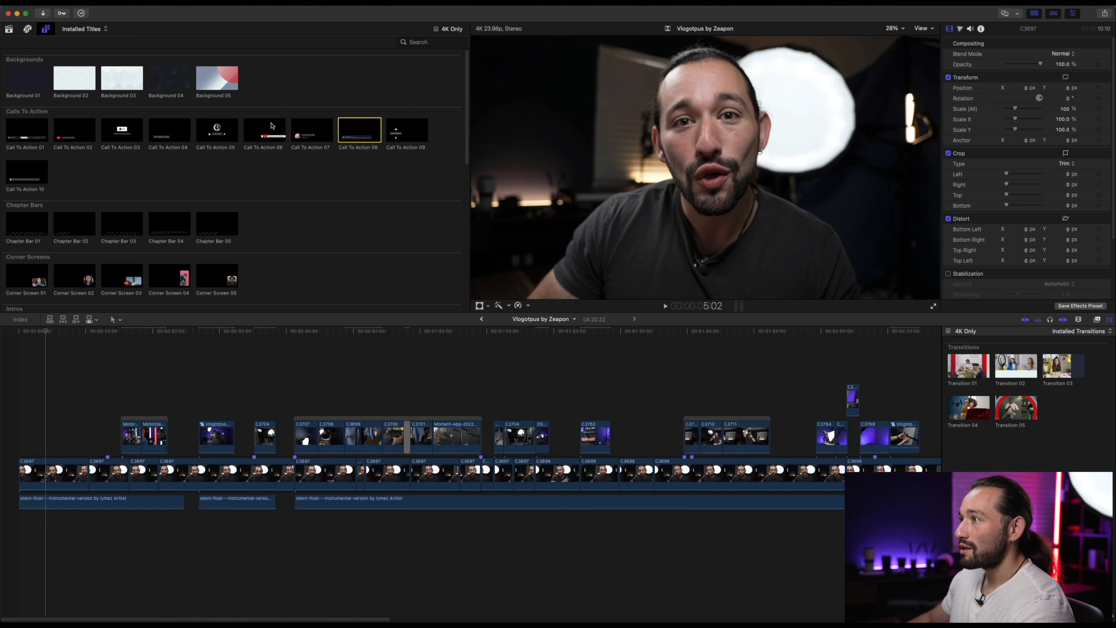
# Step: Connect the Call To Action 06 title above the first C3697 clip at about one second and play it
pyautogui.moveTo(269, 137); pyautogui.dragTo(30, 454)
pyautogui.click(23, 436)
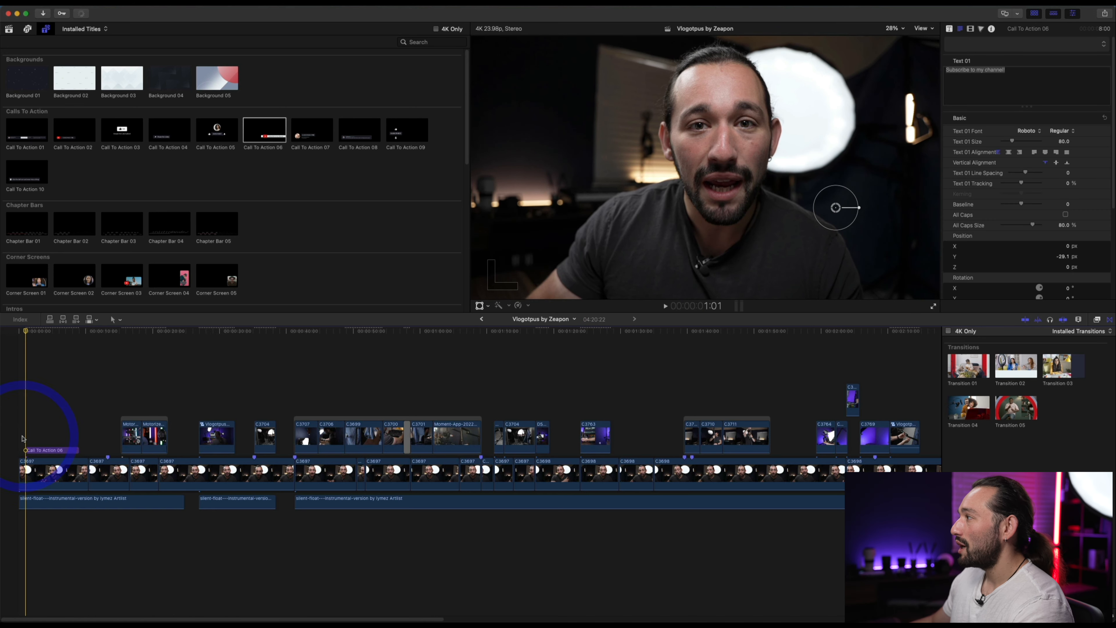
pyautogui.press('space')
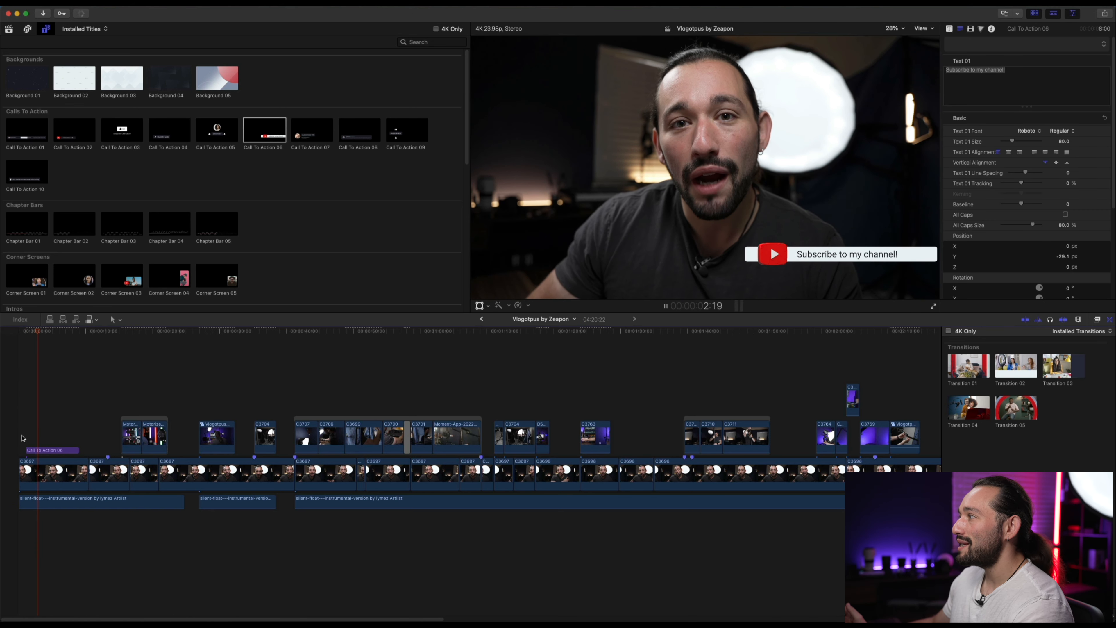
pyautogui.click(22, 438)
pyautogui.press('space')
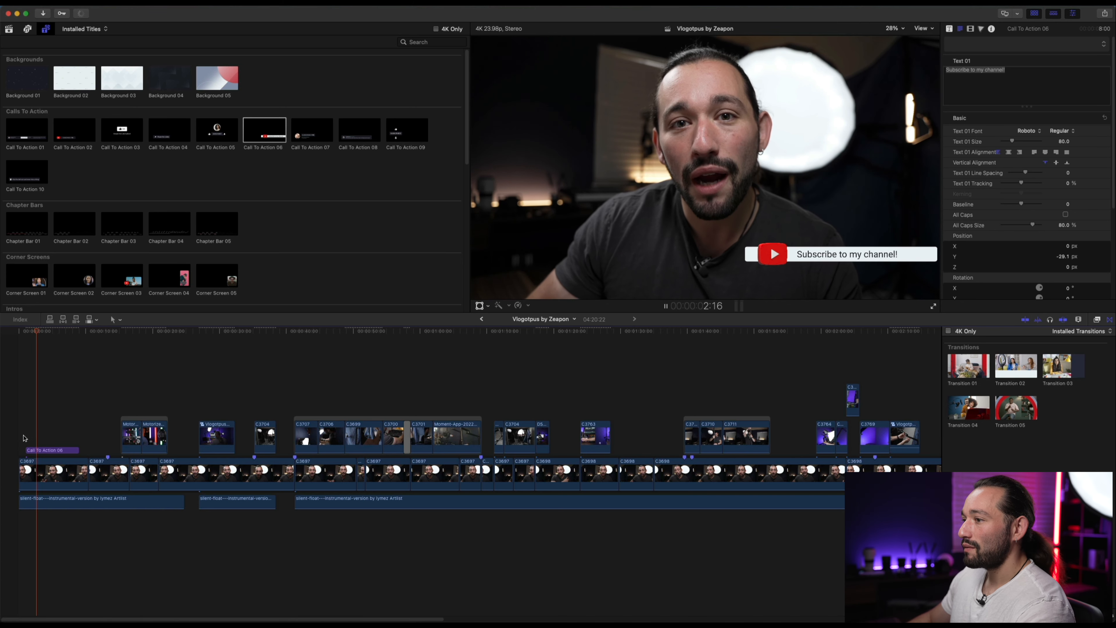
# Step: Delete the Call To Action 06 title from the timeline
pyautogui.click(40, 450)
pyautogui.press('Delete')
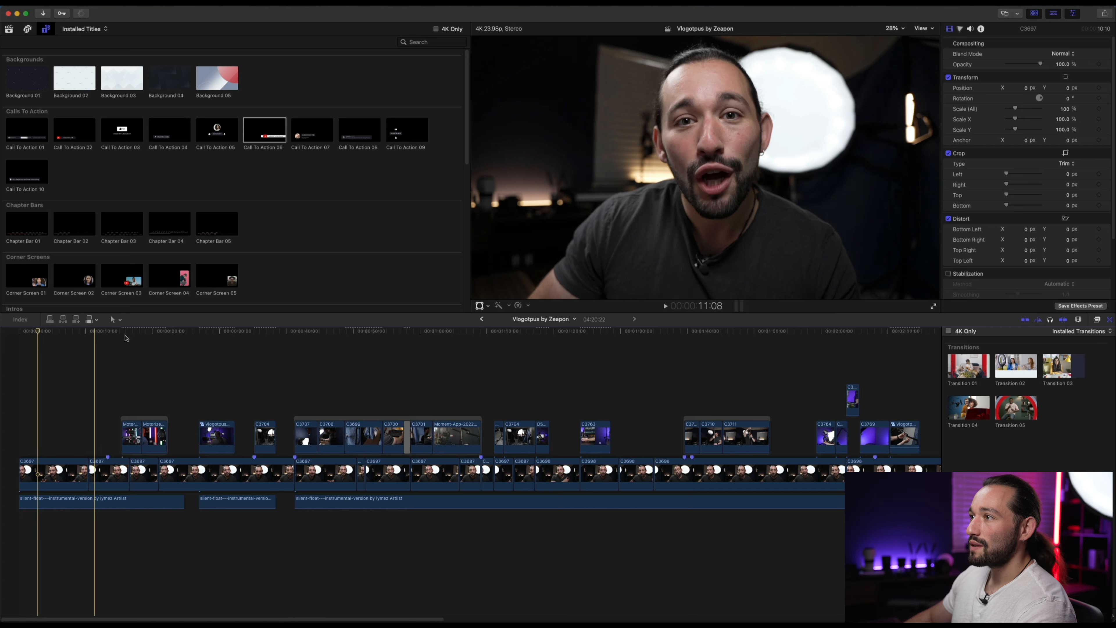
# Step: Connect the Call To Action 02 title above the first C3697 clip at about three seconds, play it and review its published icon and text parameters
pyautogui.moveTo(72, 130); pyautogui.dragTo(40, 420)
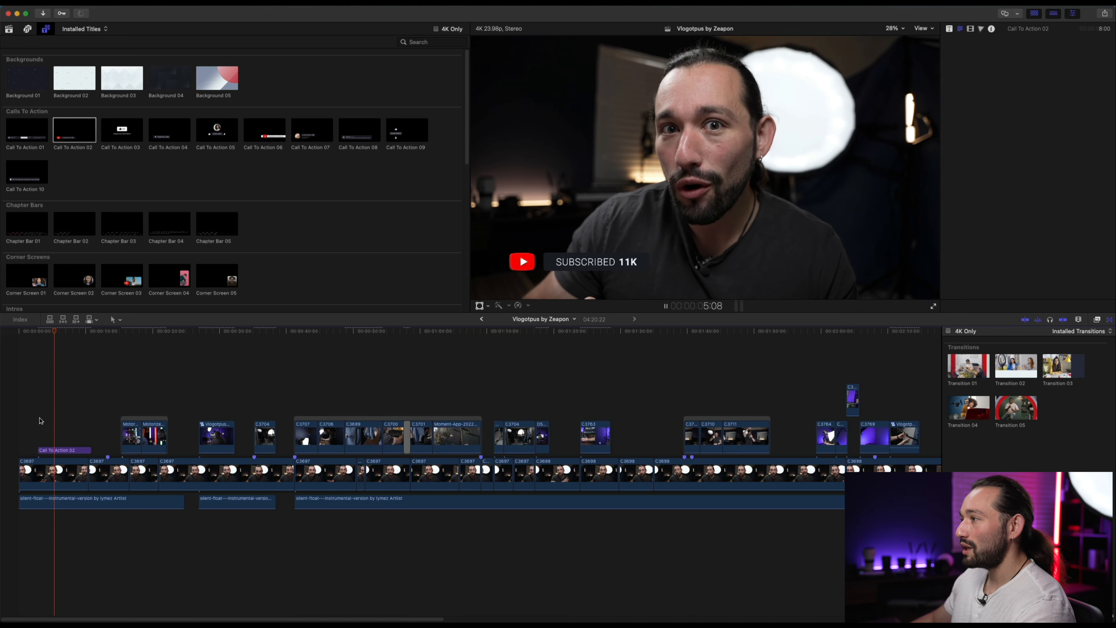
pyautogui.click(59, 450)
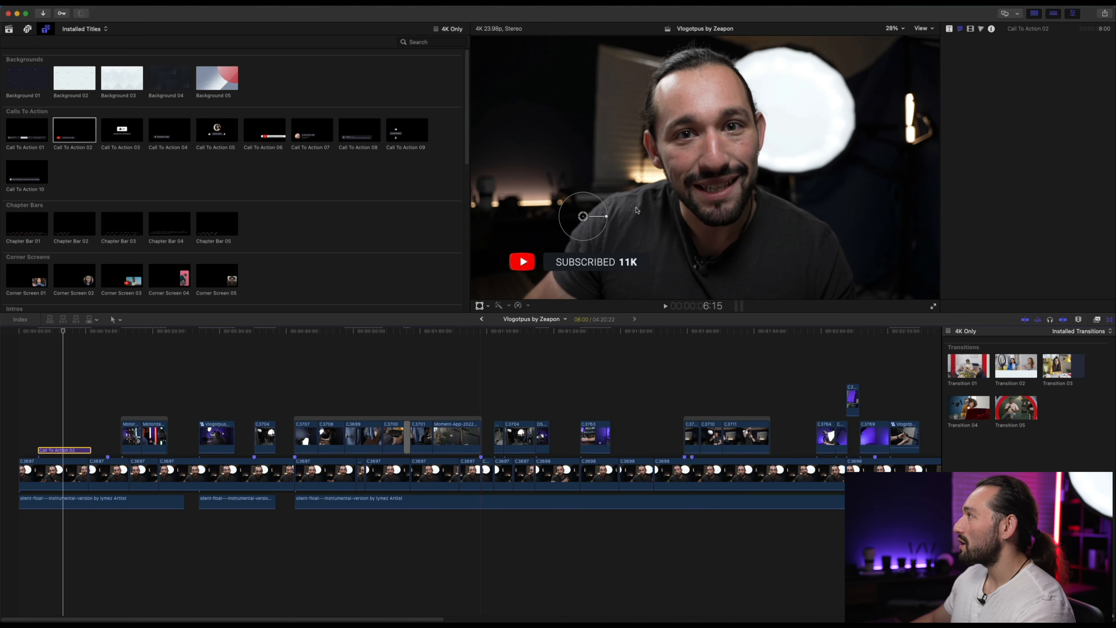
pyautogui.click(949, 28)
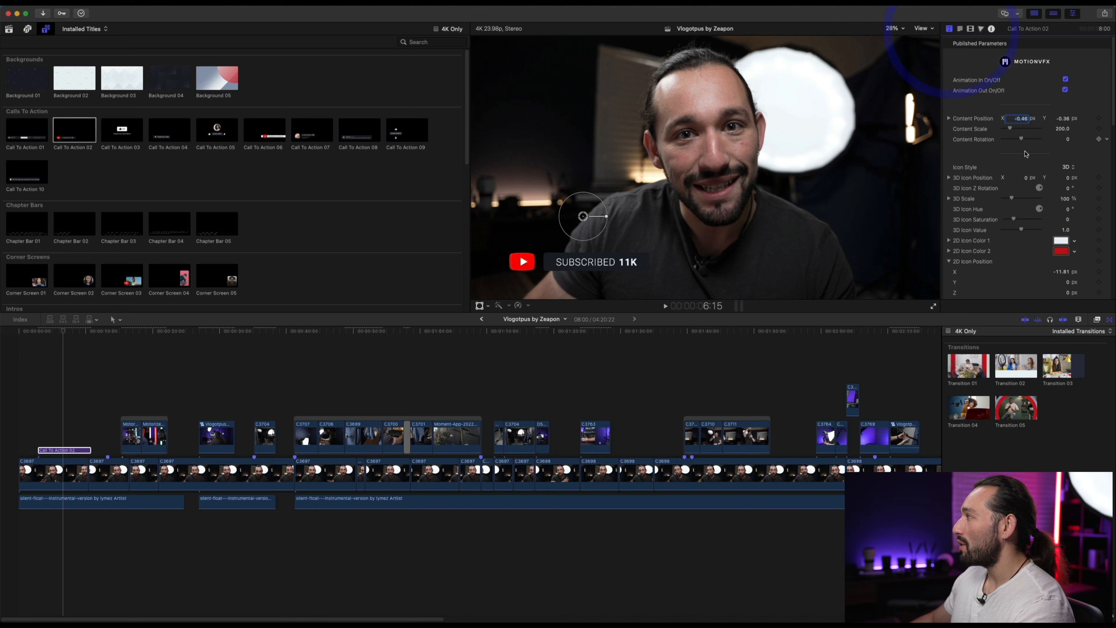
pyautogui.scroll(-2, 1071, 150)
pyautogui.scroll(-3, 1061, 229)
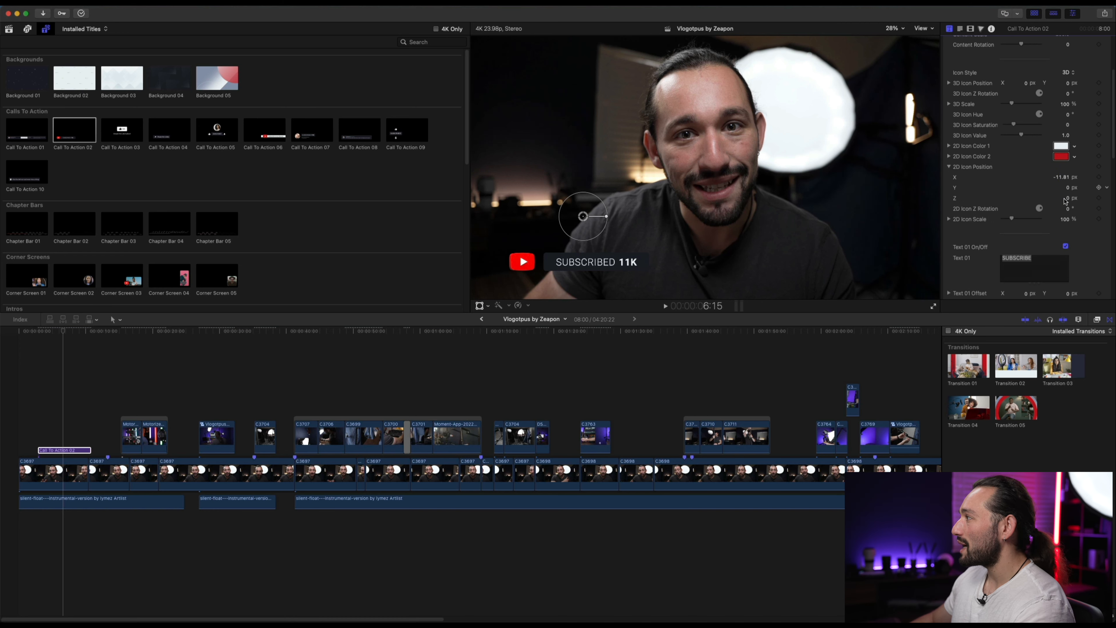
# Step: Connect the Corner Screen 03 title above the first C3697 clip at about two seconds and choose the Vlogotpus clip before C3704 as its drop zone source
pyautogui.click(117, 120)
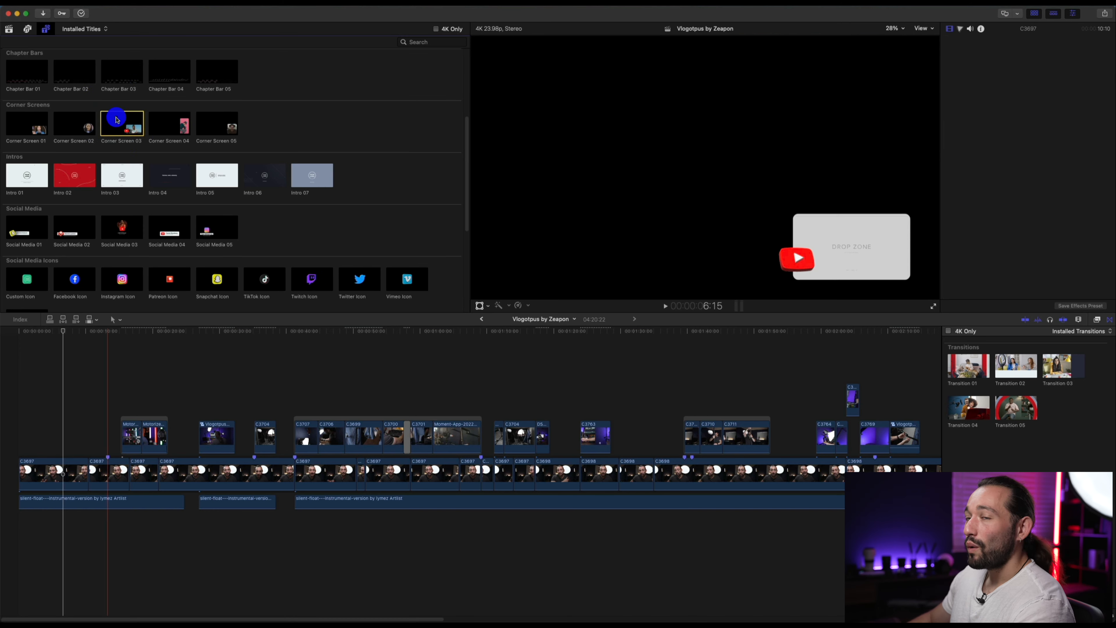
pyautogui.moveTo(117, 120); pyautogui.dragTo(35, 449)
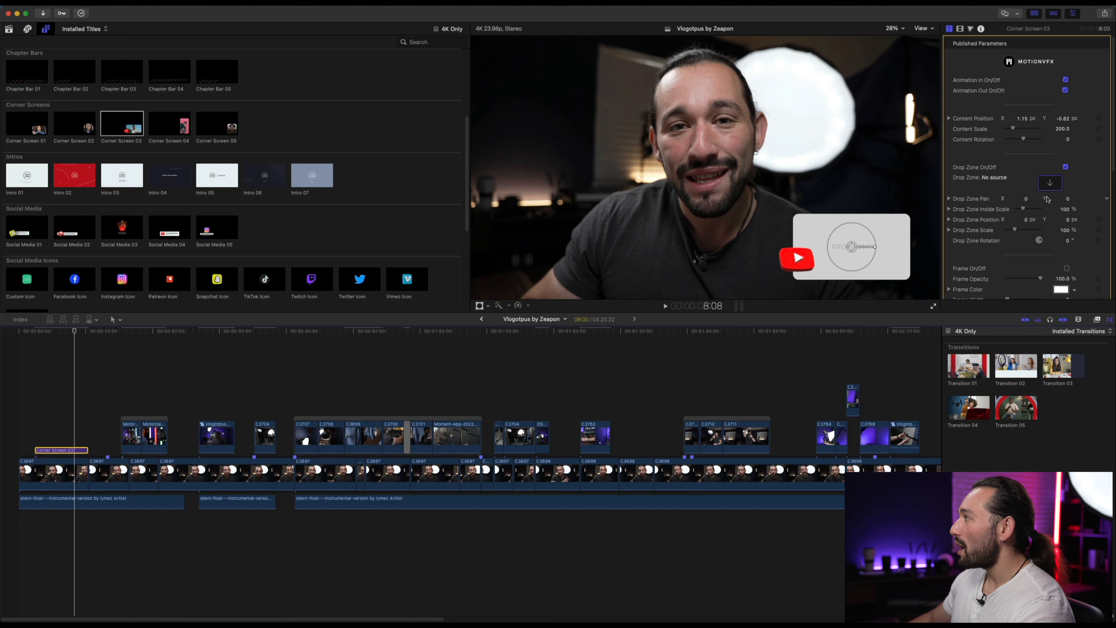
pyautogui.click(1050, 182)
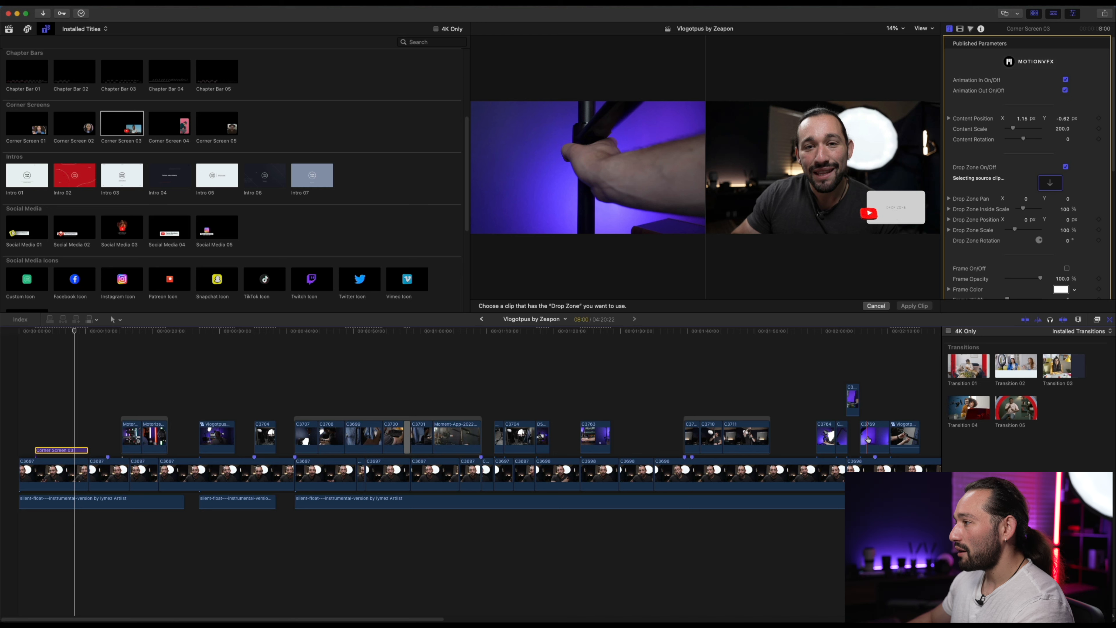
pyautogui.click(203, 435)
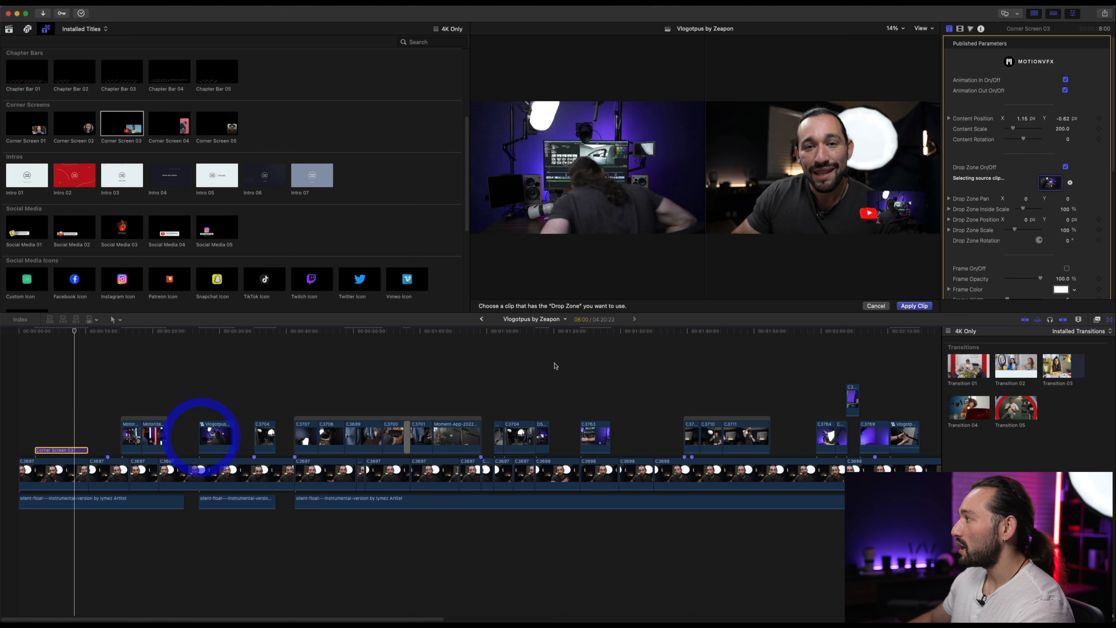